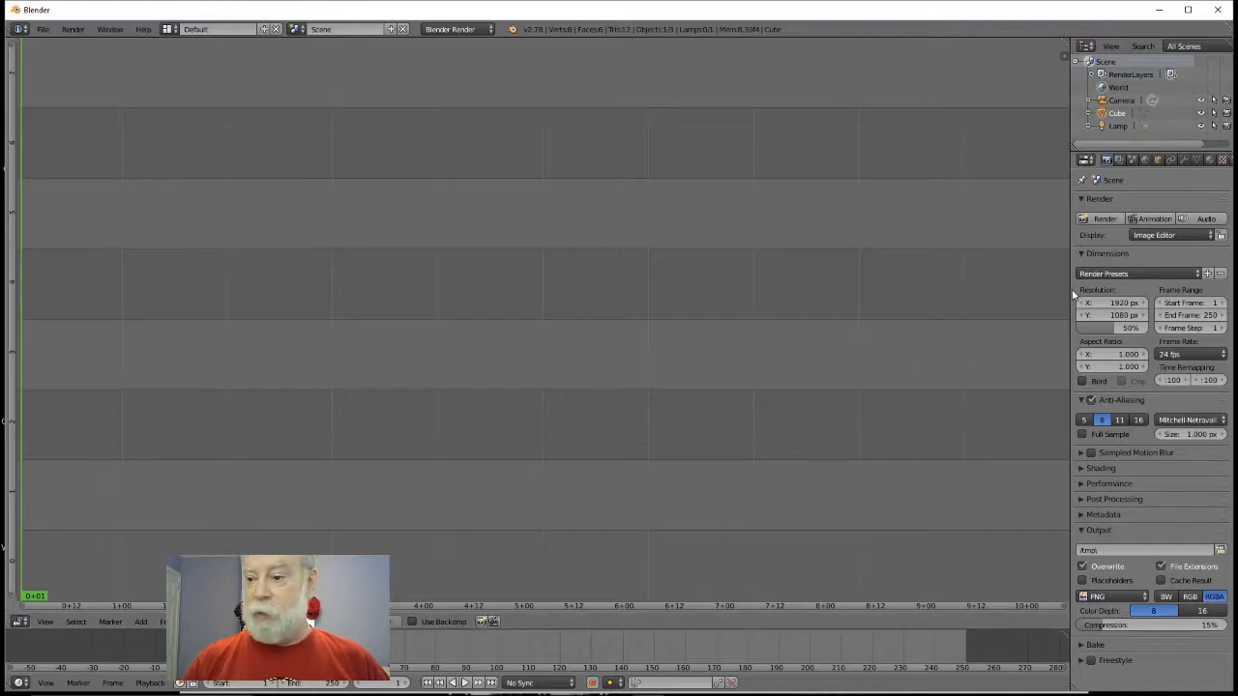
Set the render resolution to 2560 by 2560 px at 100% scale and the frame rate to 30 fps
{"action": "left_click_drag", "start_coordinate": [1069, 294], "coordinate": [929, 305]}
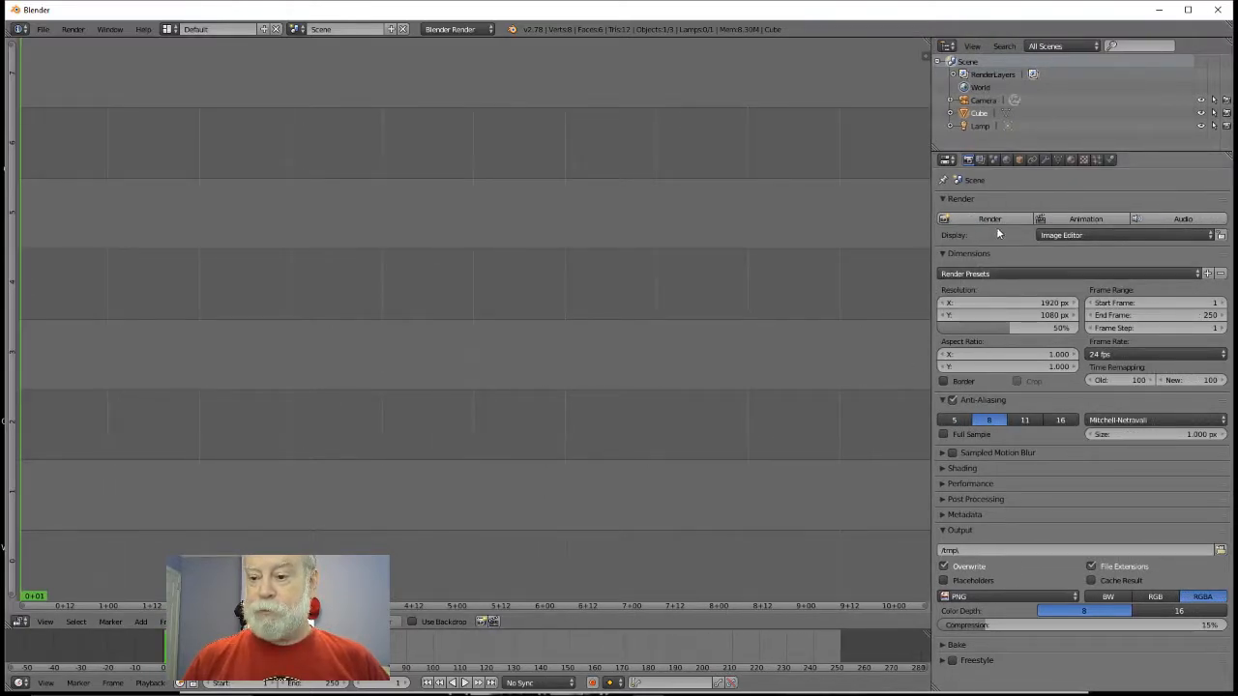
{"action": "left_click", "coordinate": [986, 305]}
{"action": "type", "text": "3840"}
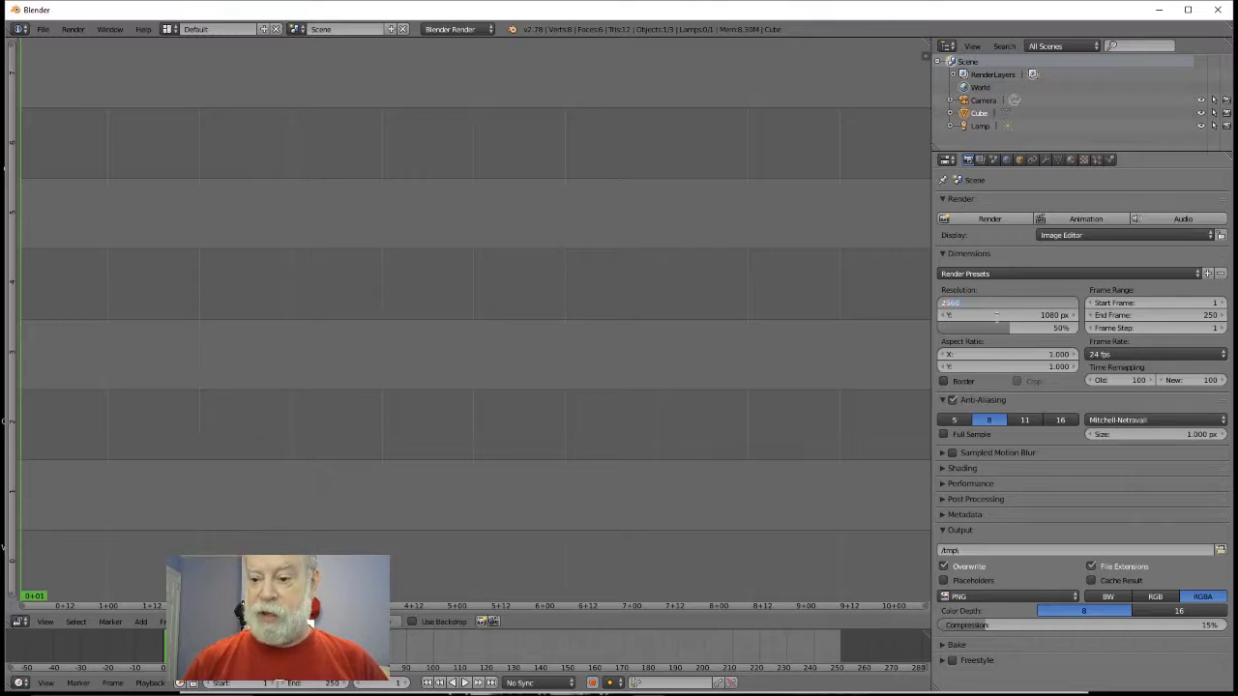
{"action": "left_click", "coordinate": [997, 317]}
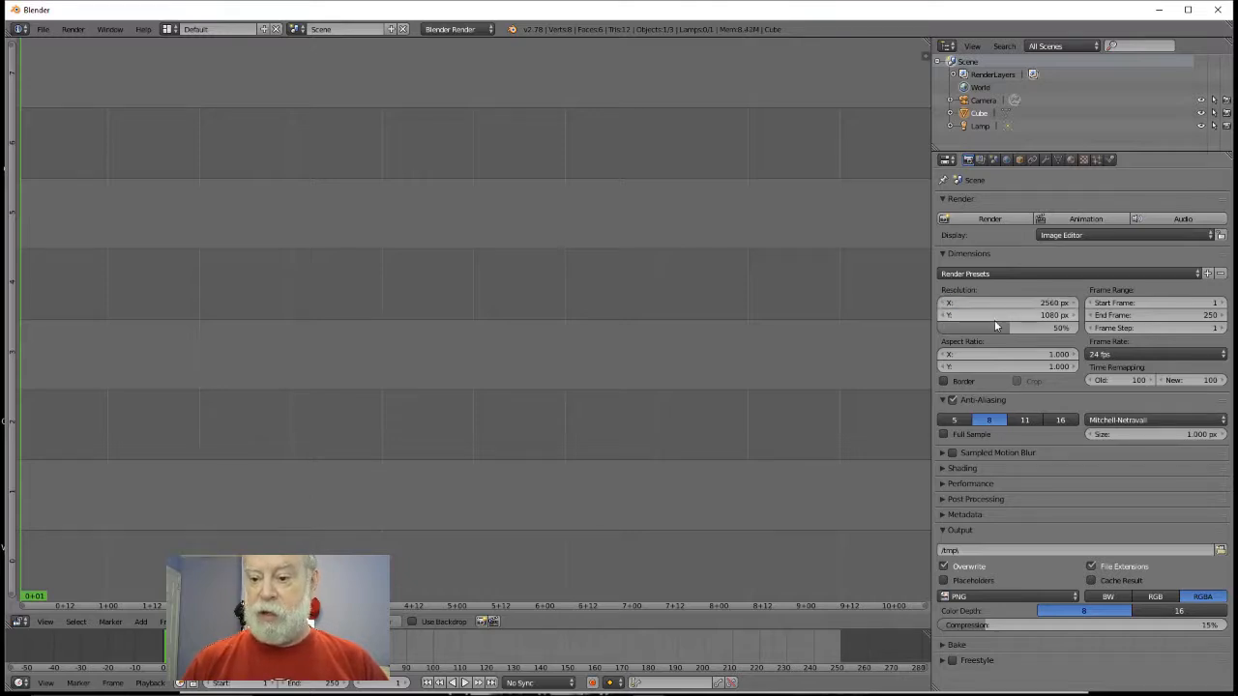
{"action": "left_click", "coordinate": [994, 318]}
{"action": "type", "text": "1440"}
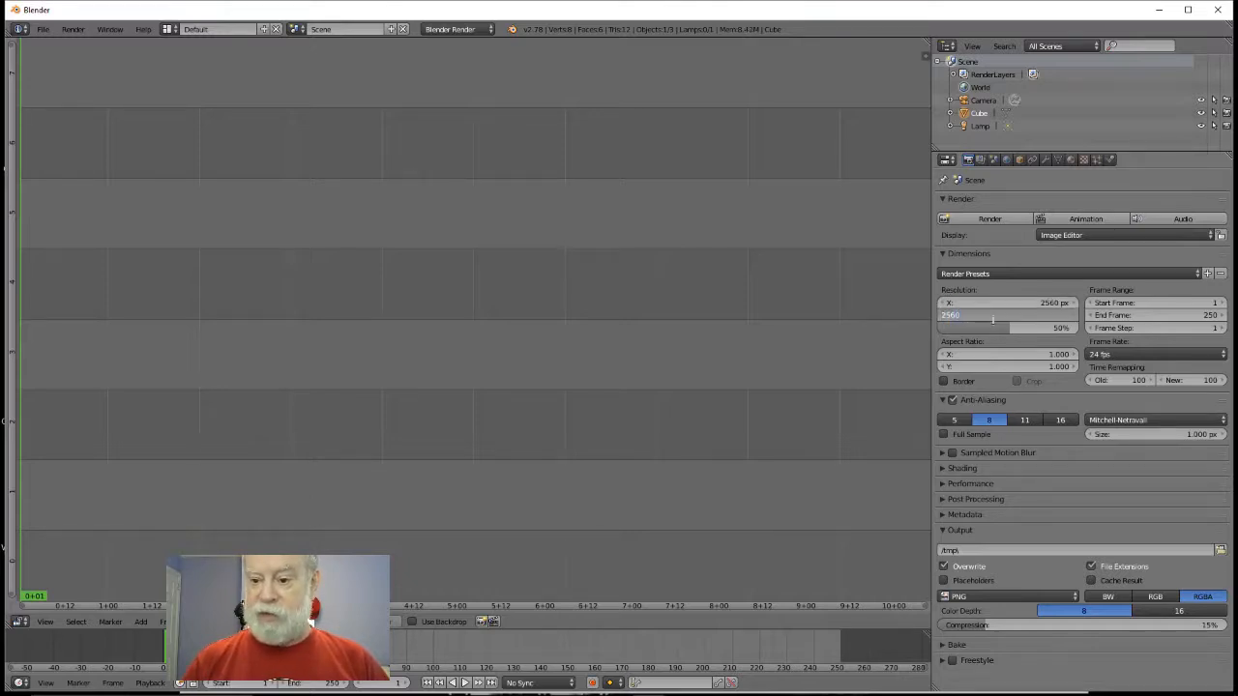
{"action": "key", "text": "Return"}
{"action": "left_click_drag", "start_coordinate": [1008, 331], "coordinate": [1079, 331]}
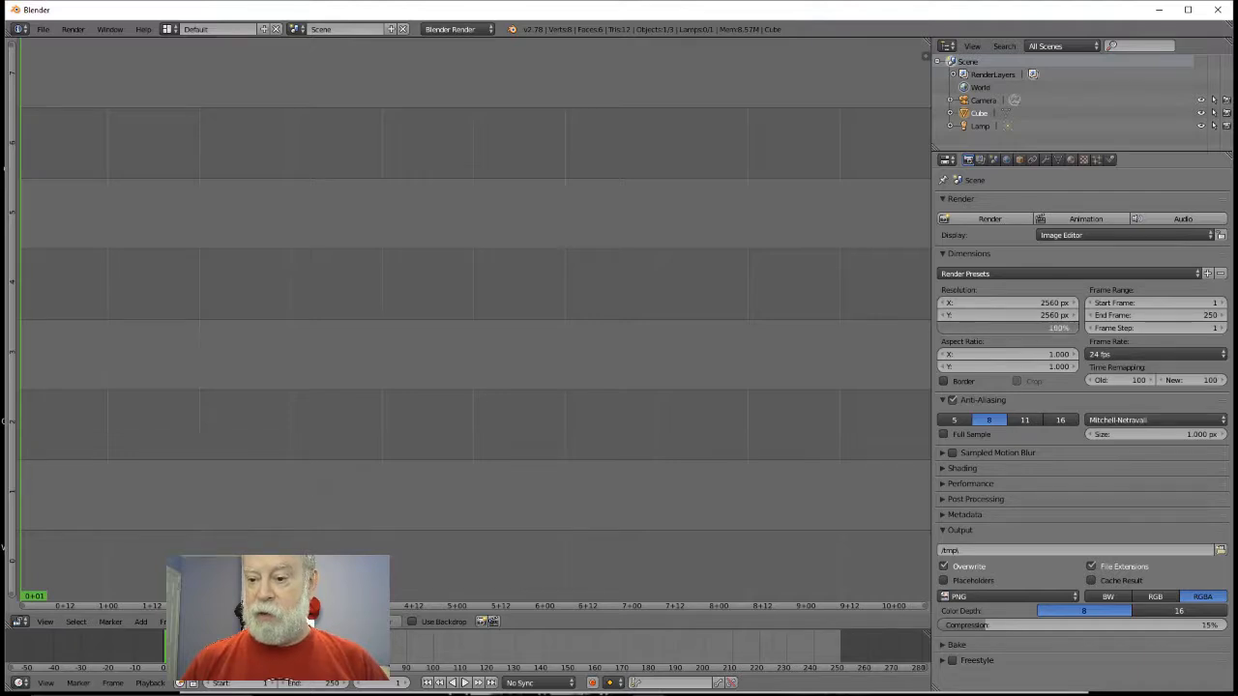
{"action": "left_click", "coordinate": [1122, 354]}
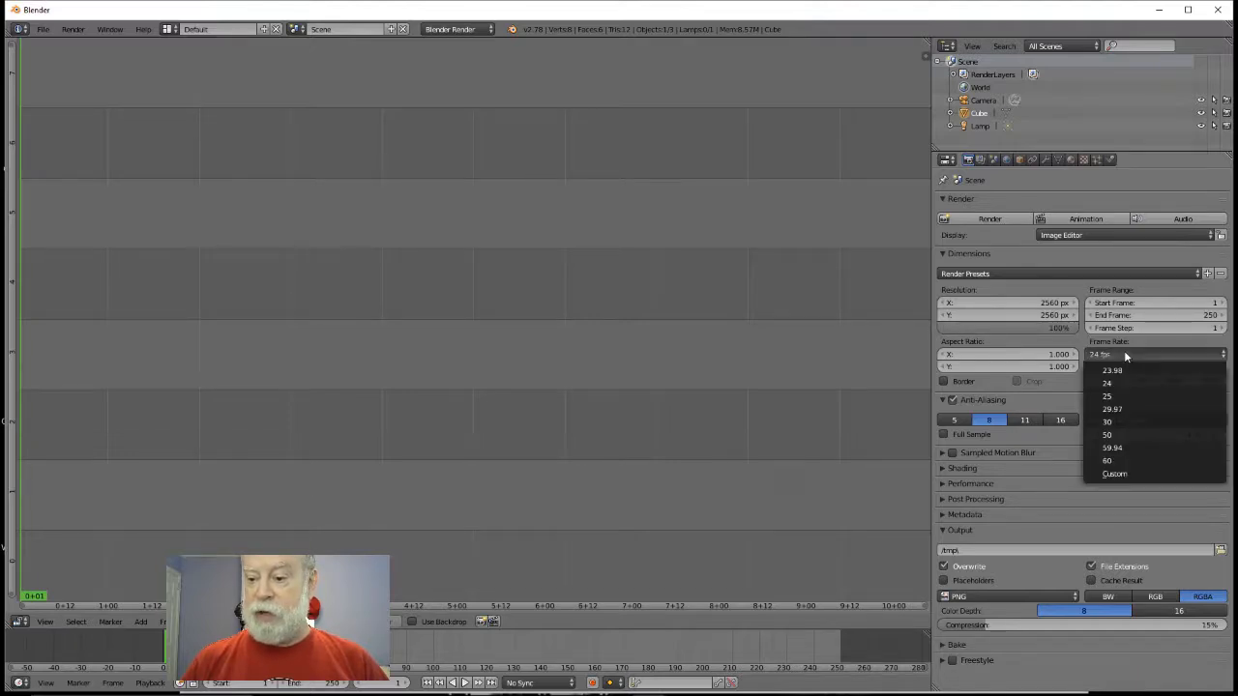
{"action": "left_click", "coordinate": [1122, 422]}
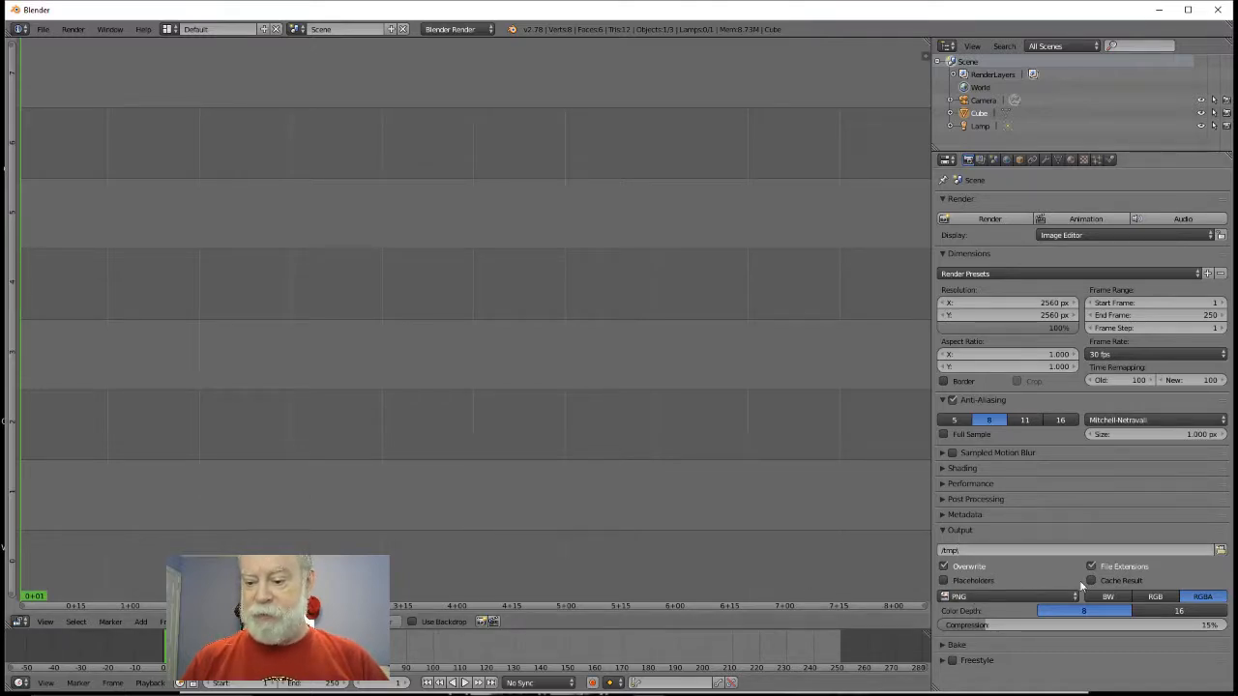
Change the render output file format to MPEG and expand its encoding settings
{"action": "left_click", "coordinate": [1025, 597]}
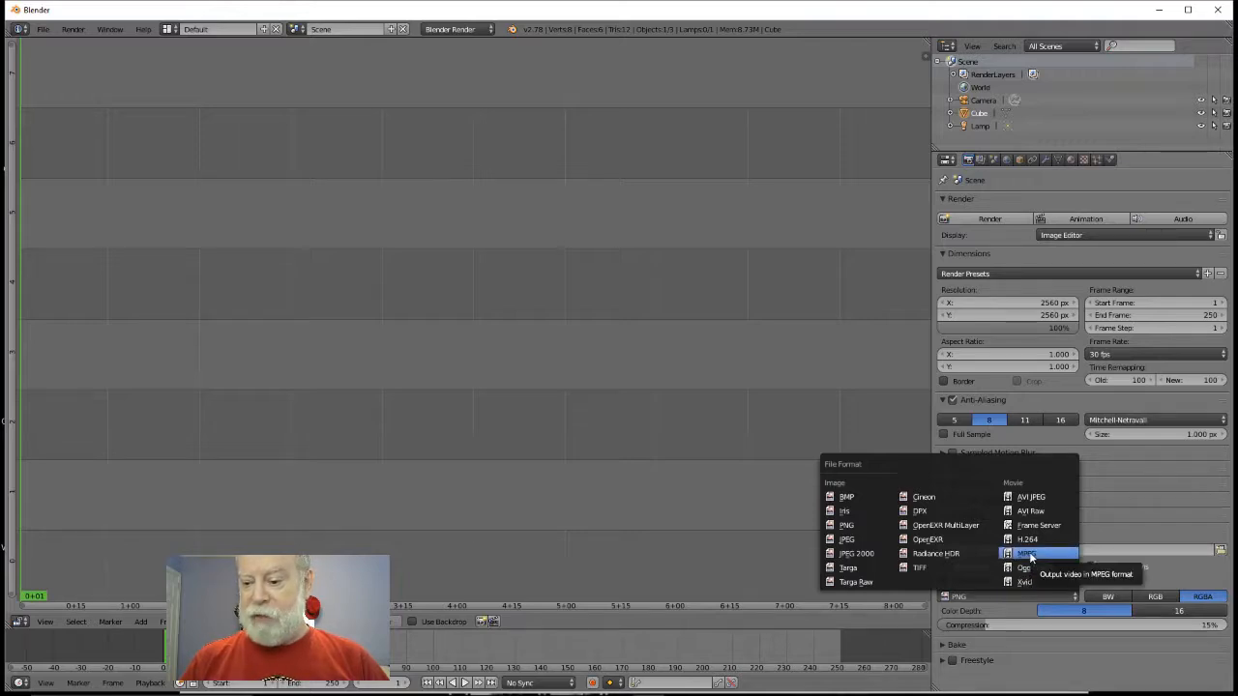
{"action": "left_click", "coordinate": [1030, 555]}
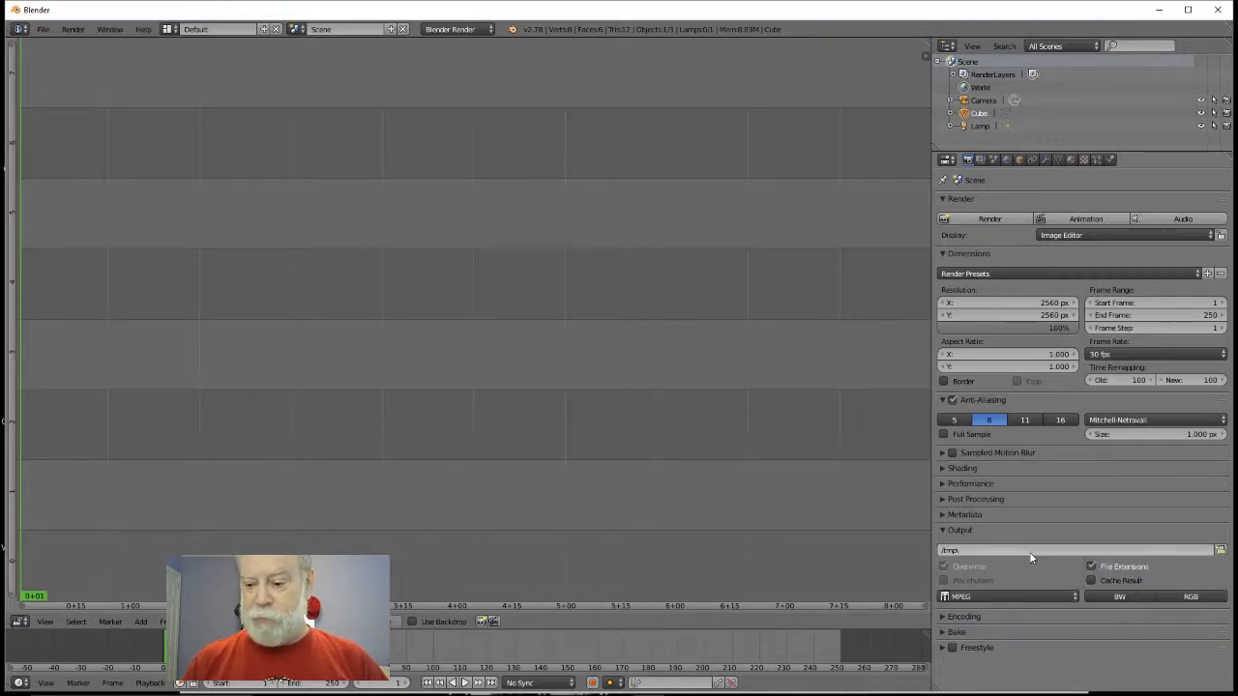
{"action": "left_click", "coordinate": [945, 619]}
{"action": "scroll", "coordinate": [994, 592], "scroll_direction": "down", "scroll_amount": 3}
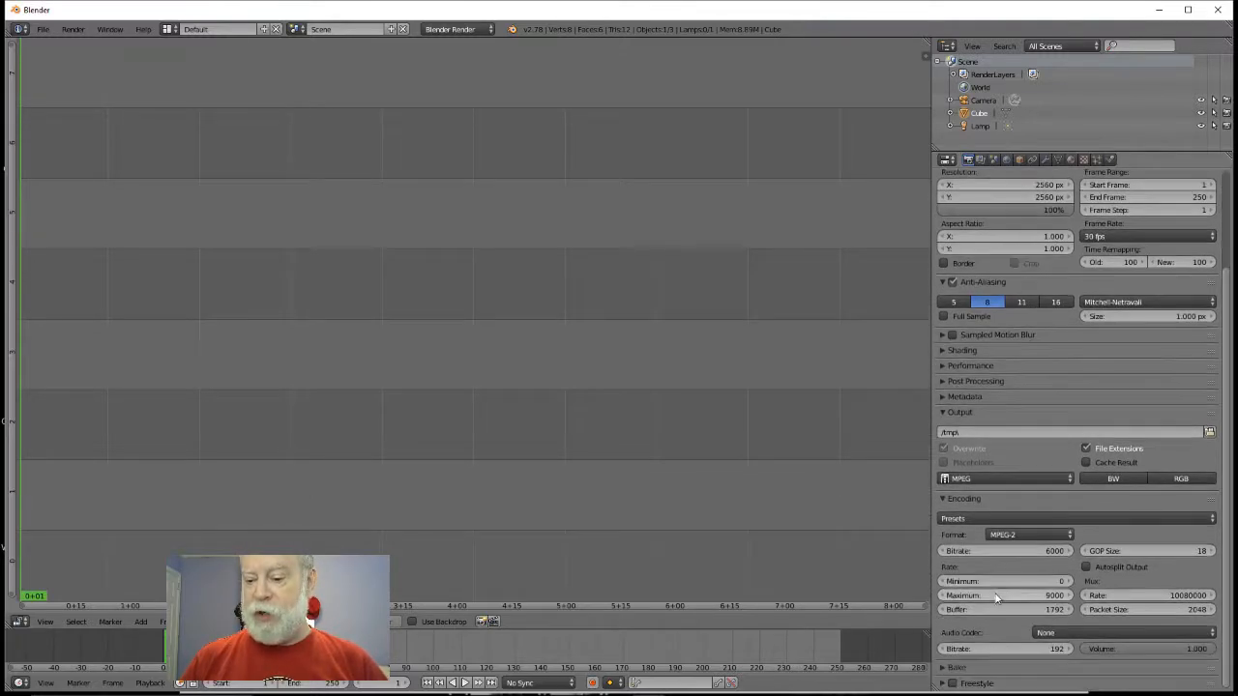
Load the H264 encoding preset and change the encoding format to MPEG-2
{"action": "left_click", "coordinate": [1028, 518]}
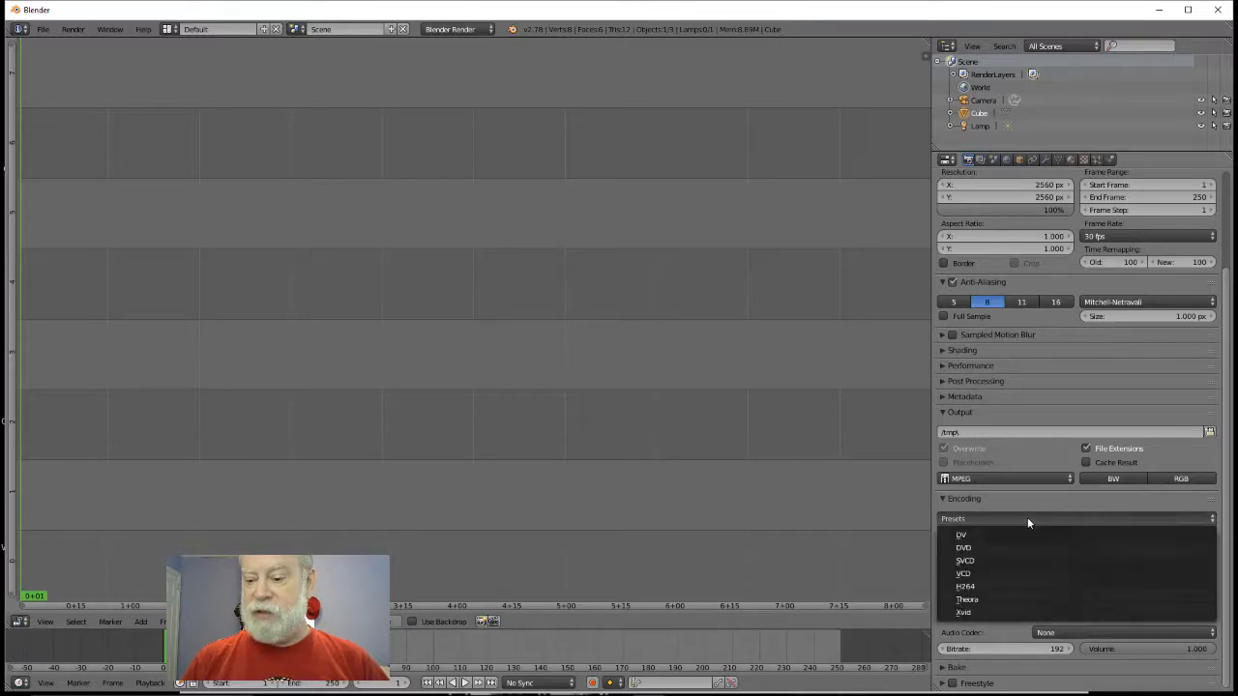
{"action": "left_click", "coordinate": [986, 588]}
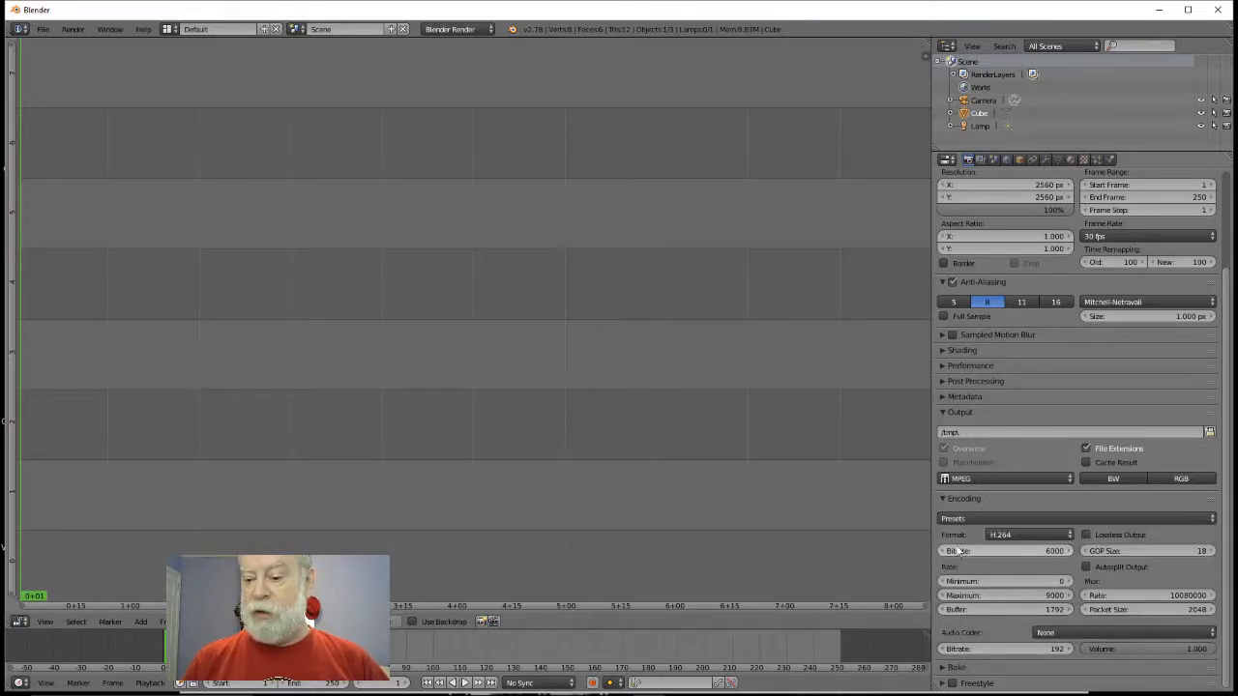
{"action": "left_click", "coordinate": [1015, 536]}
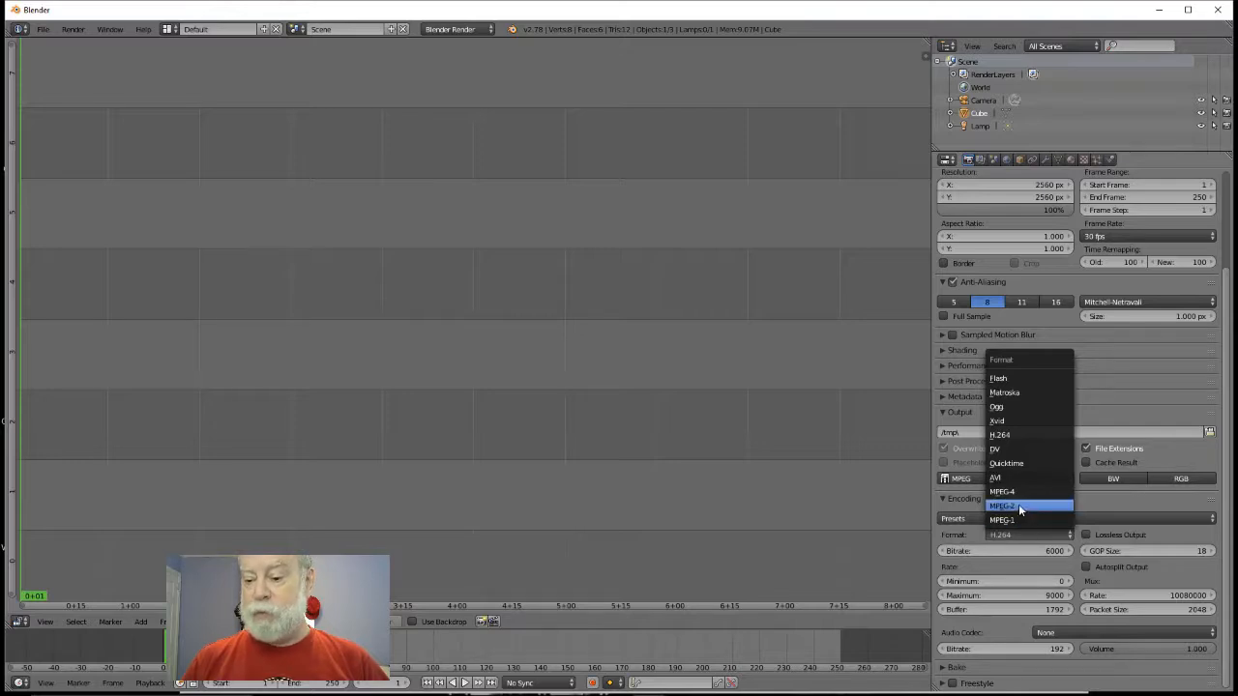
{"action": "left_click", "coordinate": [1018, 507]}
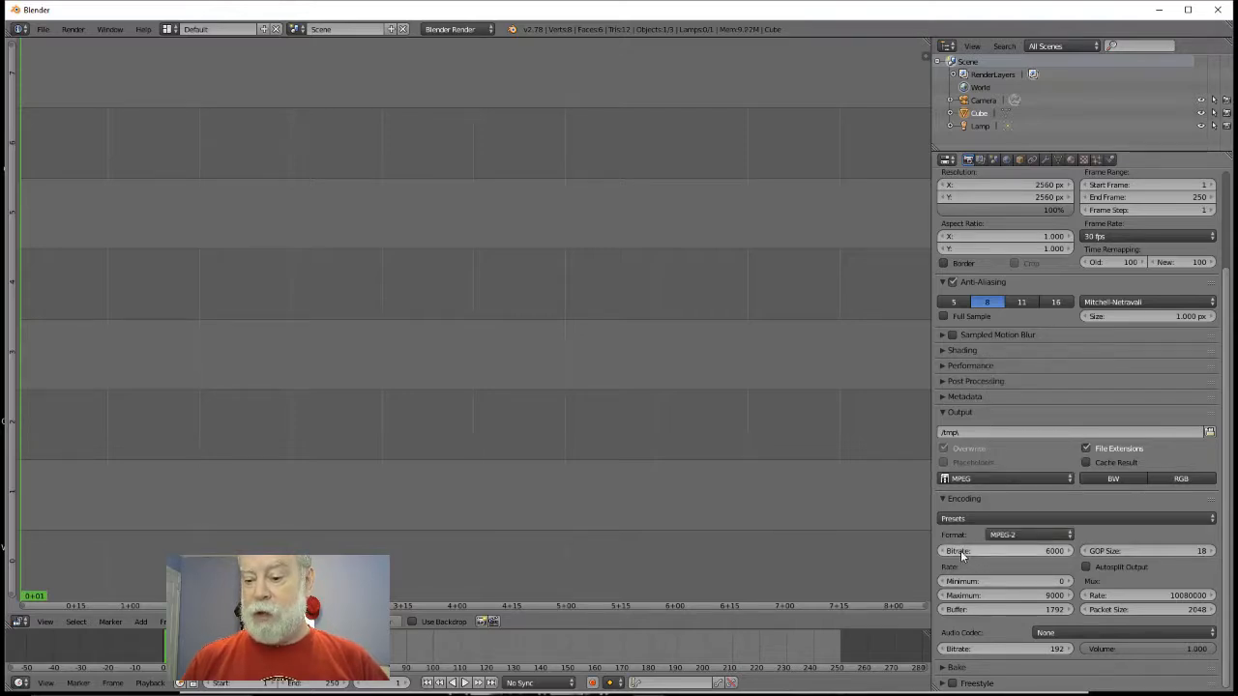
Set the video encoding bitrate to 48000 and the GOP size to 100
{"action": "left_click", "coordinate": [1030, 550]}
{"action": "type", "text": "4"}
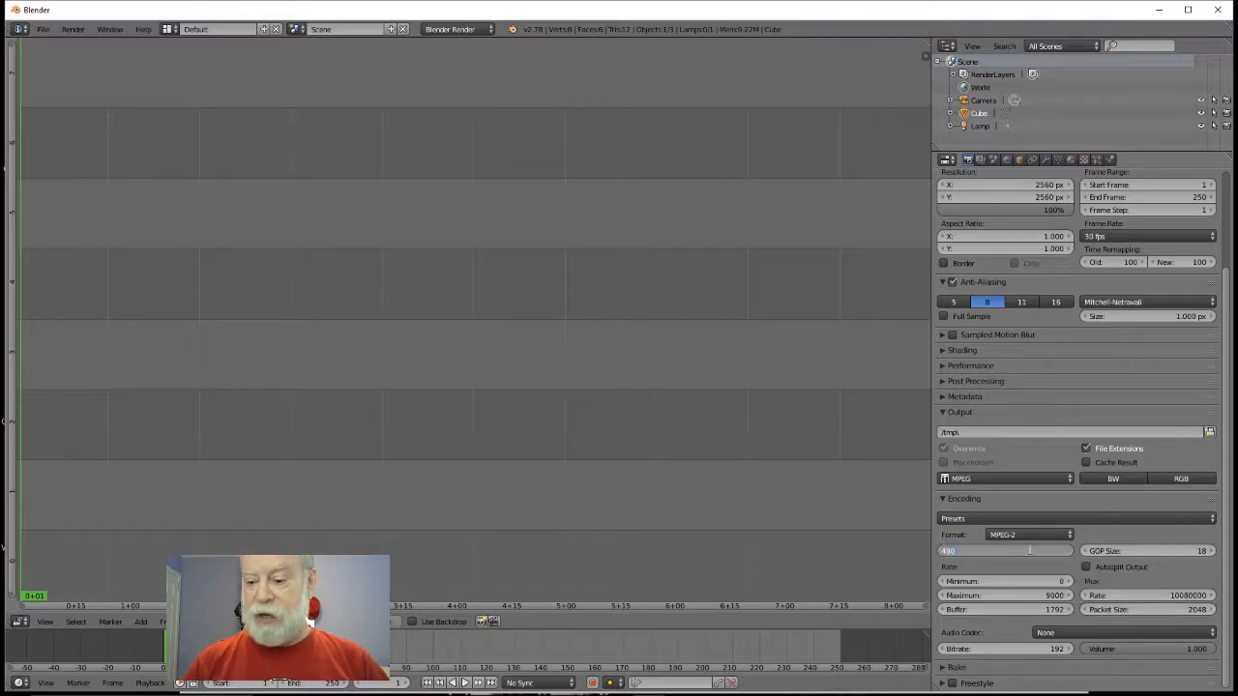
{"action": "type", "text": "8000"}
{"action": "key", "text": "Return"}
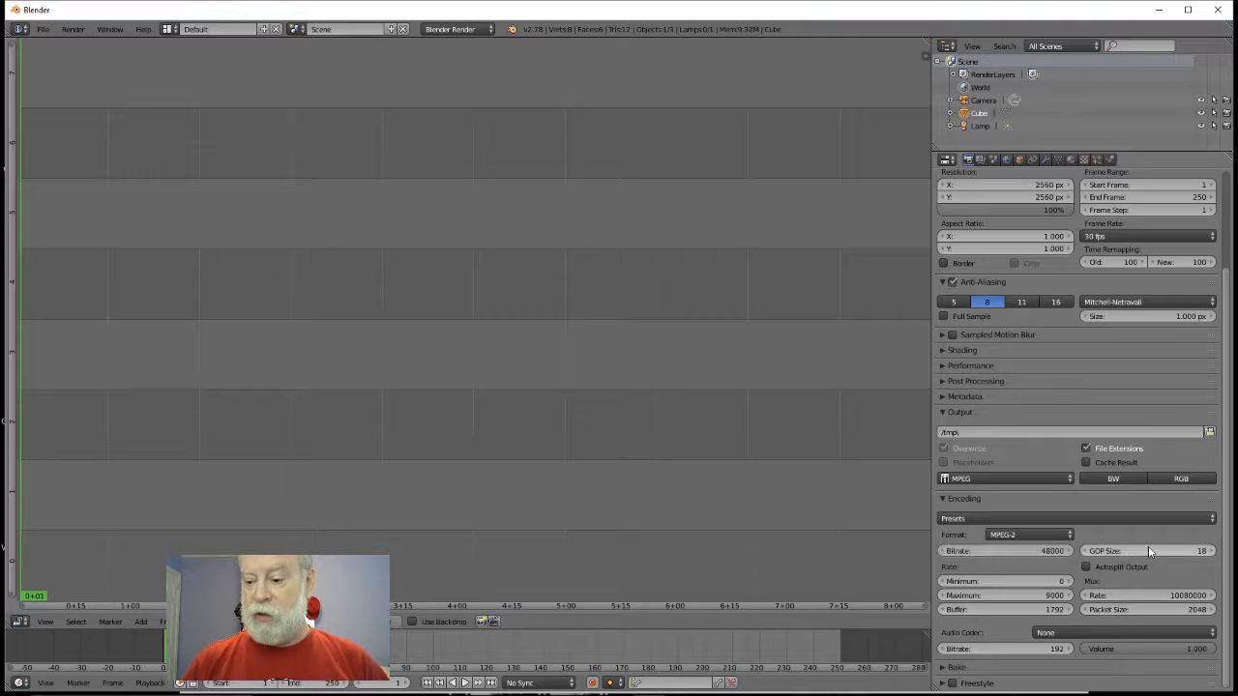
{"action": "left_click", "coordinate": [1151, 550]}
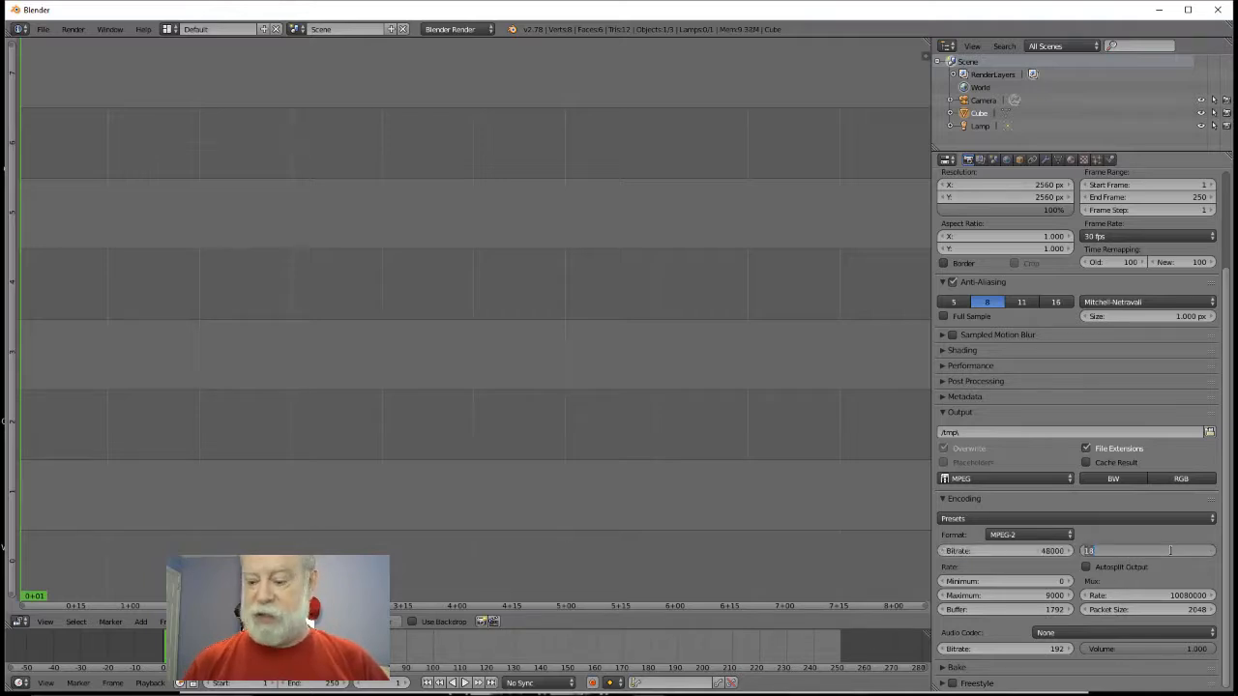
{"action": "type", "text": "100"}
{"action": "key", "text": "Return"}
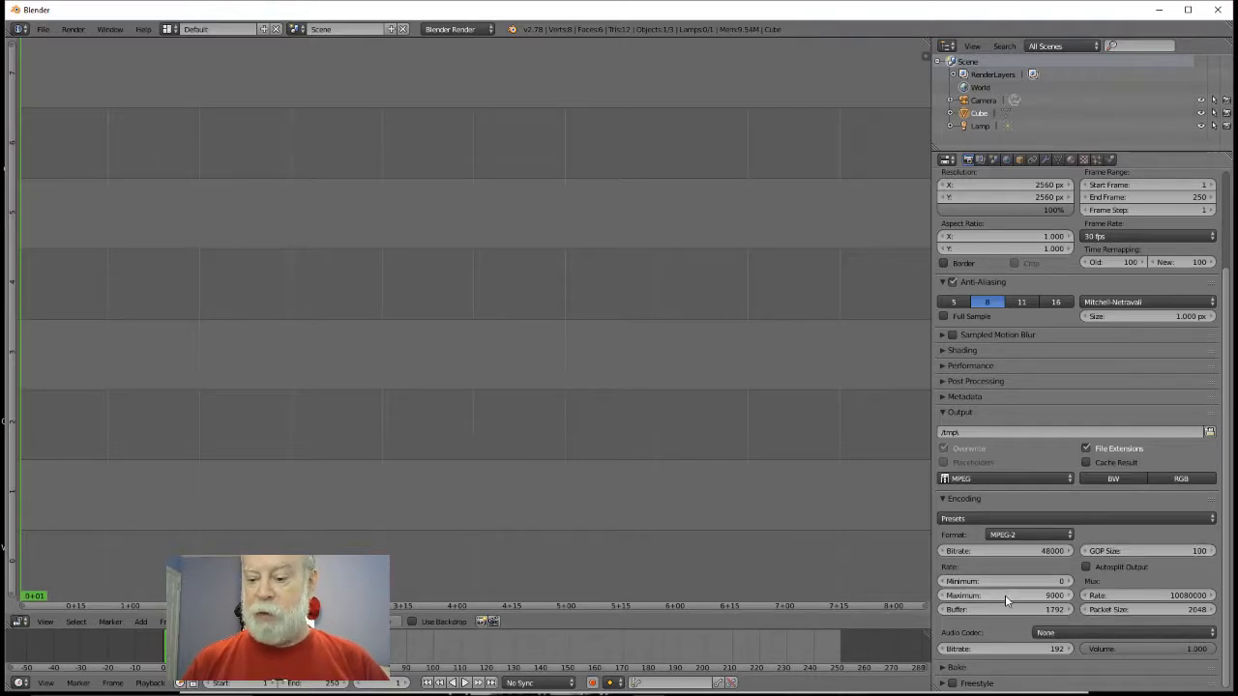
Set the encoding's maximum rate to 48000 and its buffer to 2000
{"action": "left_click", "coordinate": [1005, 595]}
{"action": "key", "text": "BackSpace"}
{"action": "type", "text": "480"}
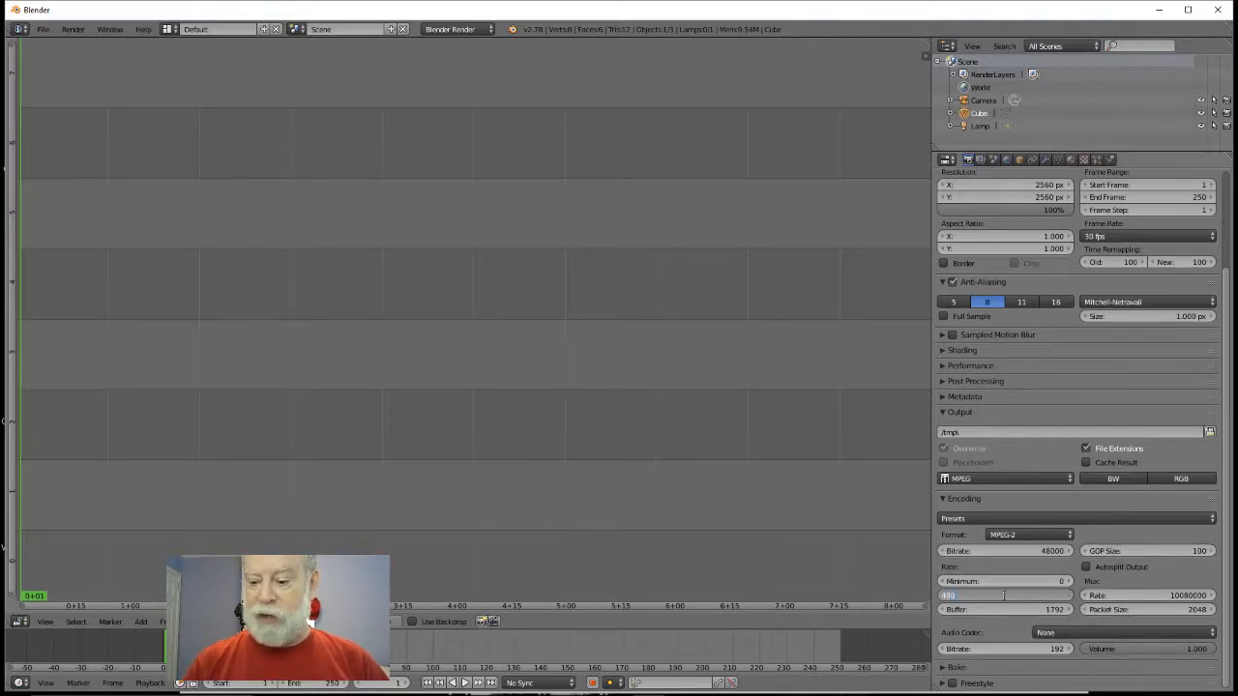
{"action": "type", "text": "00"}
{"action": "key", "text": "Return"}
{"action": "left_click", "coordinate": [1006, 609]}
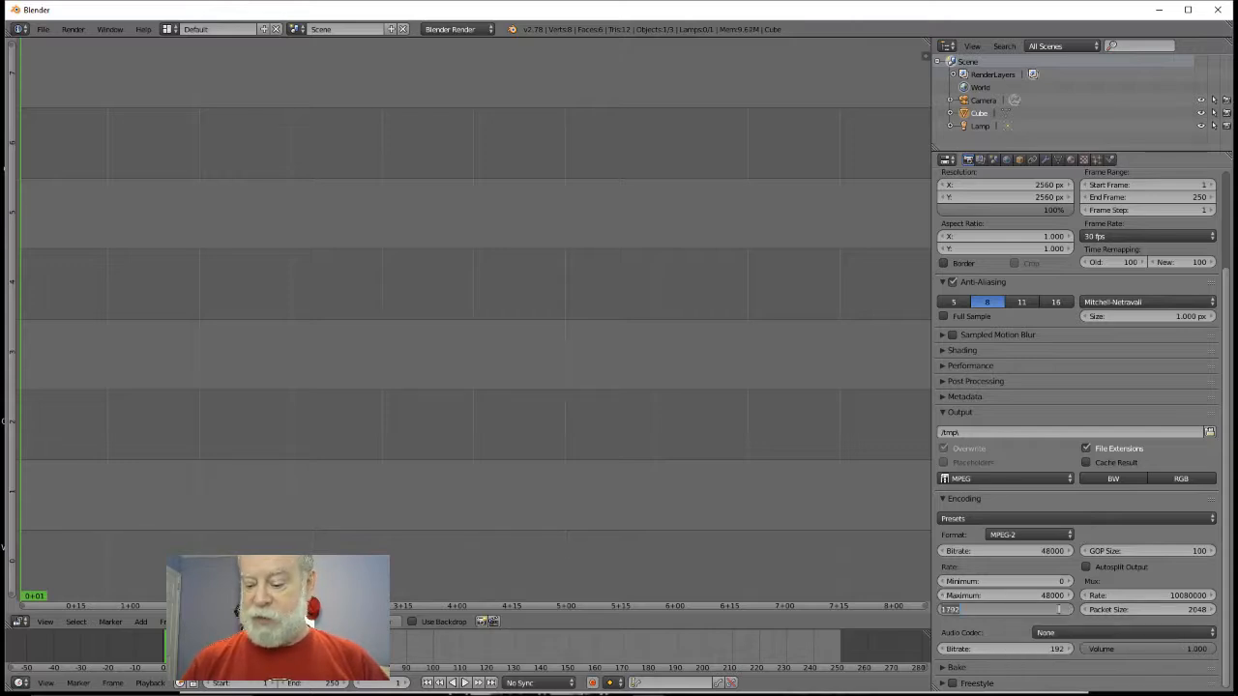
{"action": "type", "text": "2000"}
{"action": "key", "text": "Return"}
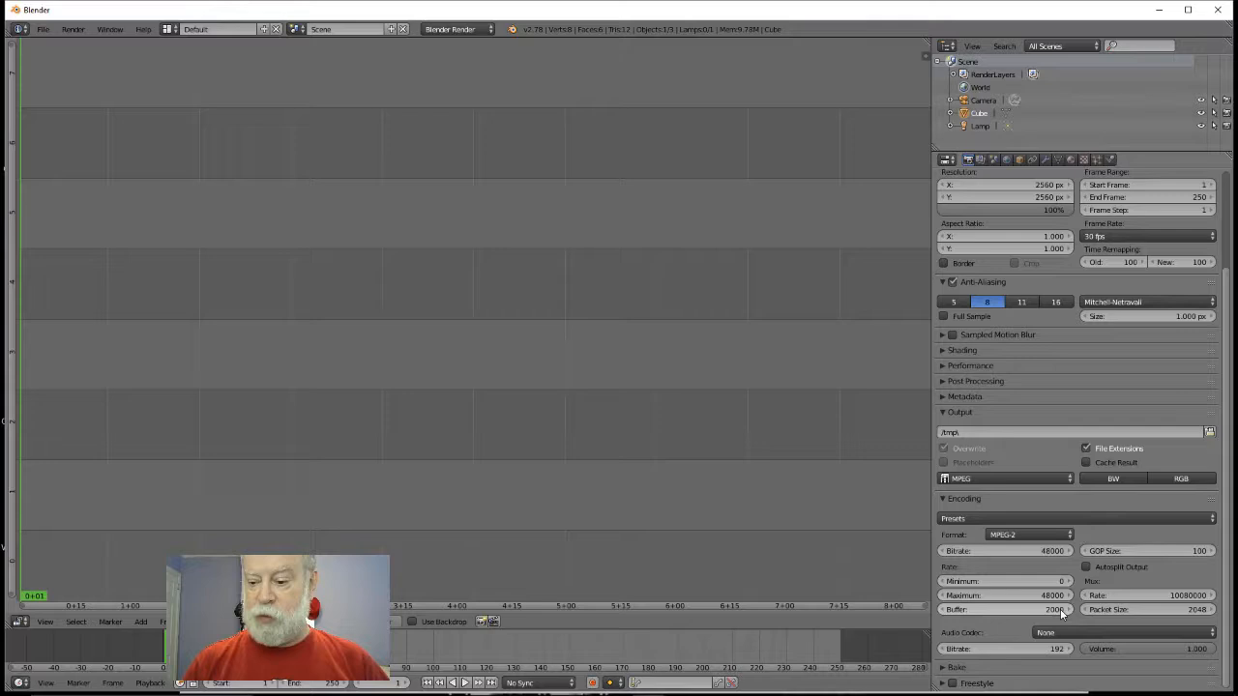
Set the mux packet size to 15000
{"action": "left_click", "coordinate": [1146, 609]}
{"action": "type", "text": "1"}
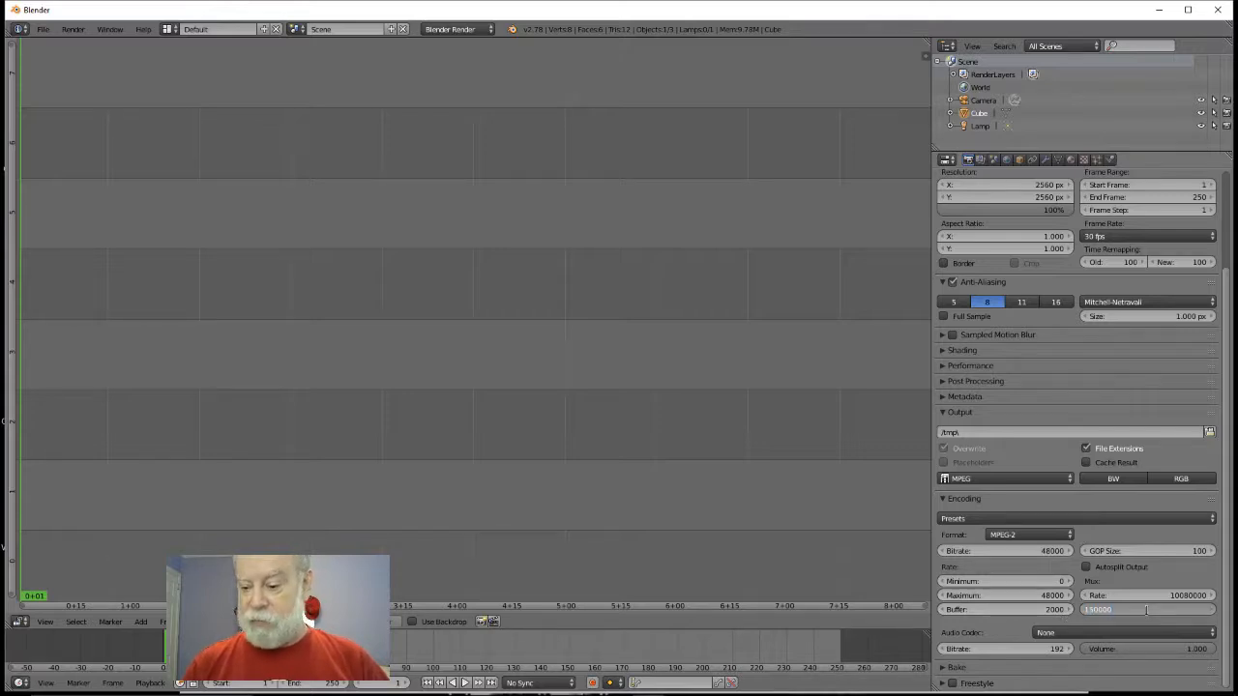
{"action": "type", "text": "50000"}
{"action": "key", "text": "BackSpace"}
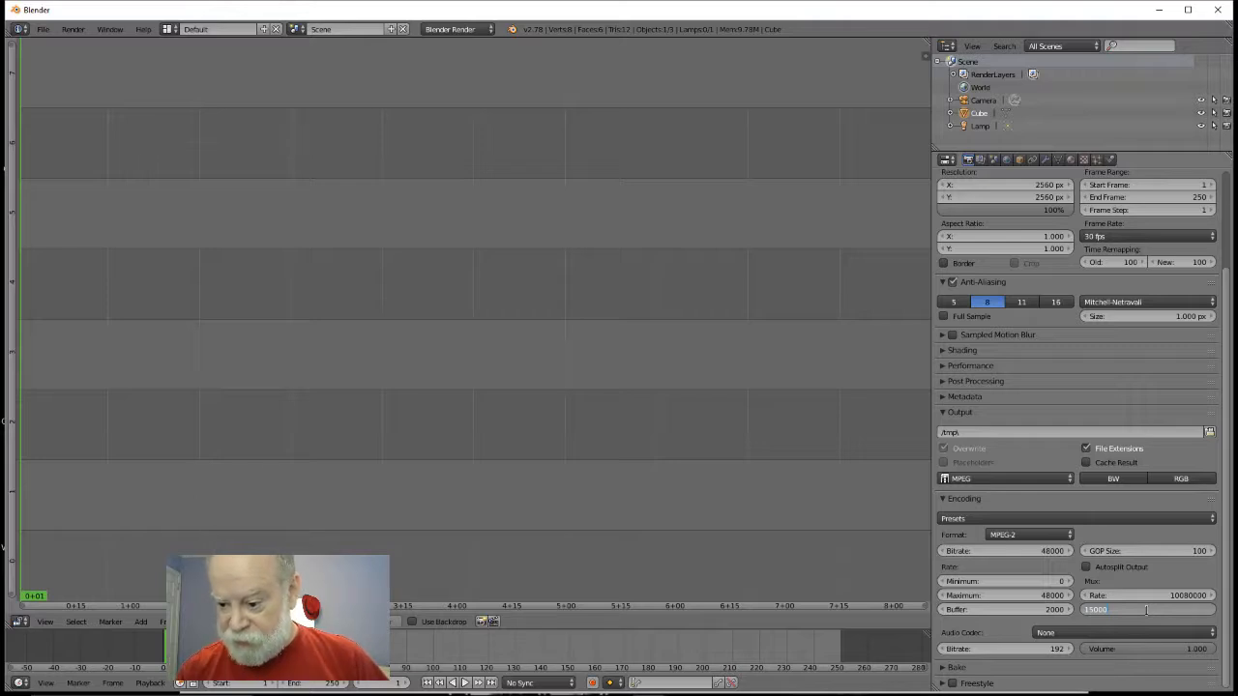
{"action": "key", "text": "Return"}
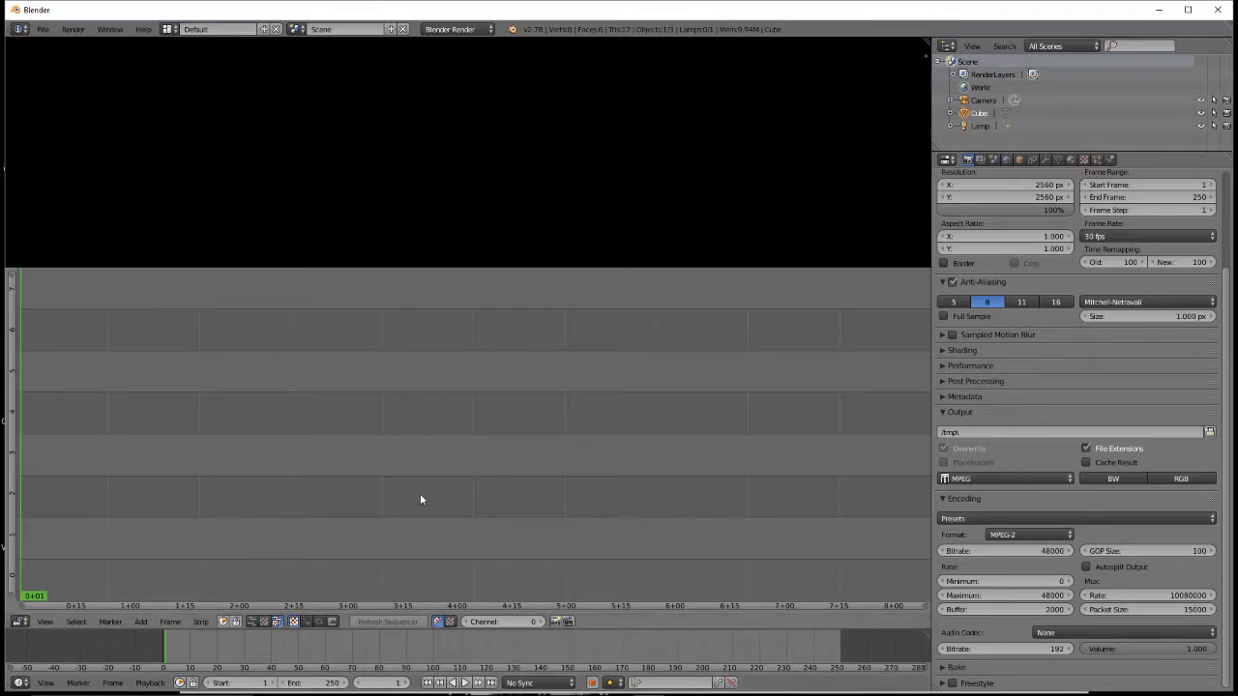
Add an image strip to the sequencer from all the images in the "3 Minute Sky" folder inside RedPlanetRising
{"action": "key", "text": "shift+a"}
{"action": "mouse_move", "coordinate": [422, 497]}
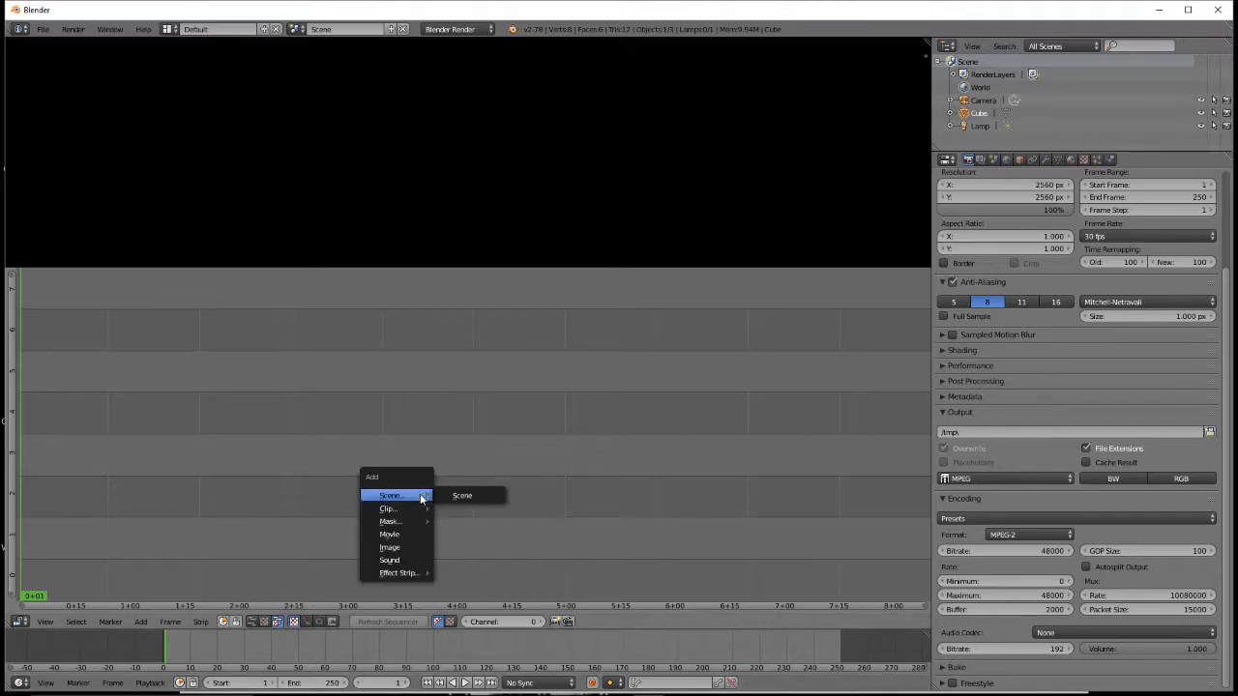
{"action": "left_click", "coordinate": [410, 548]}
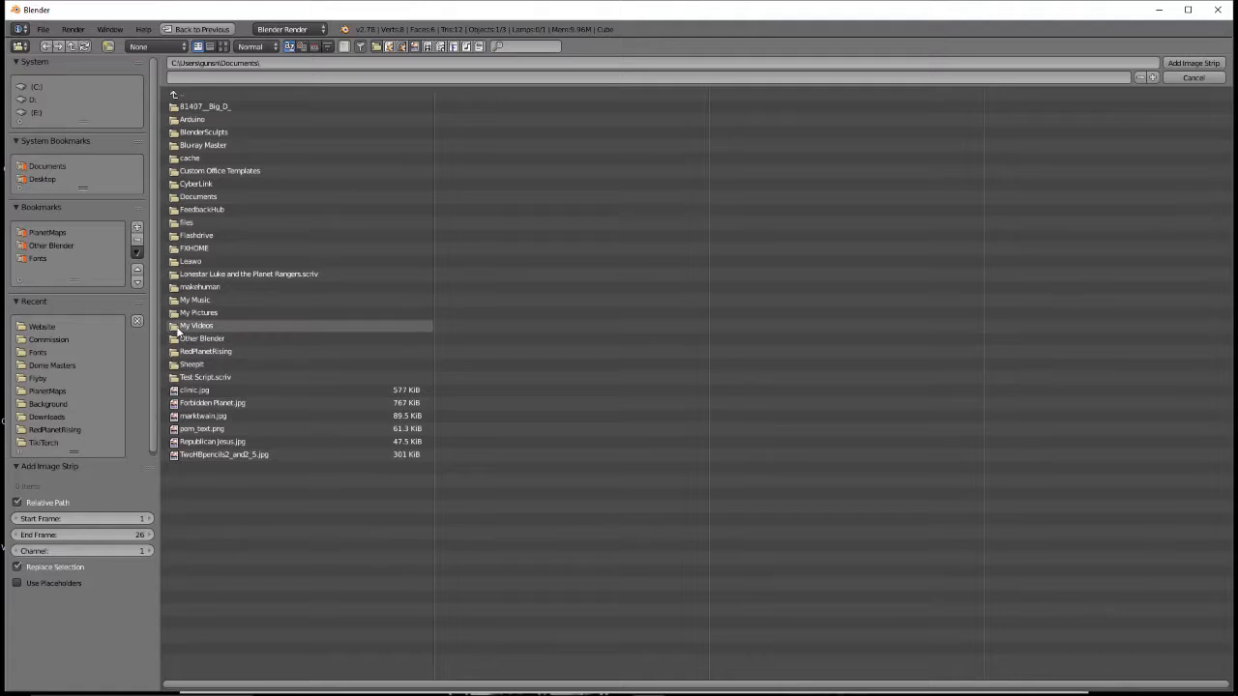
{"action": "scroll", "coordinate": [100, 363], "scroll_direction": "down", "scroll_amount": 1}
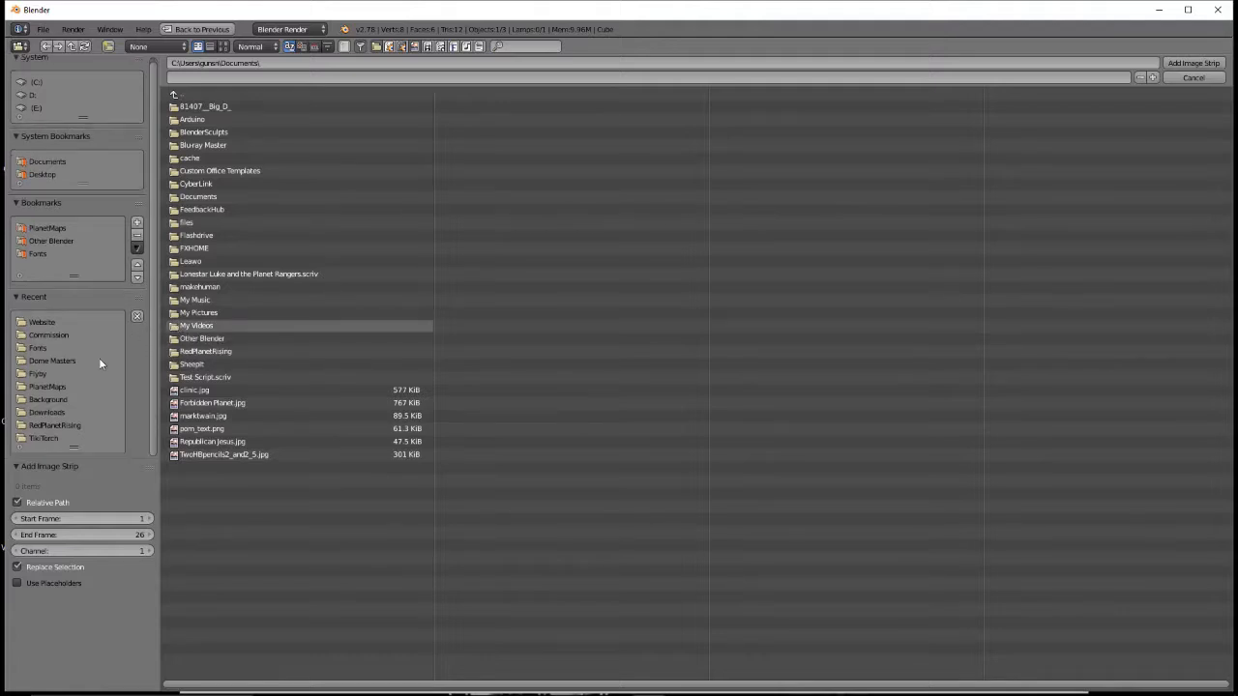
{"action": "left_click", "coordinate": [68, 423]}
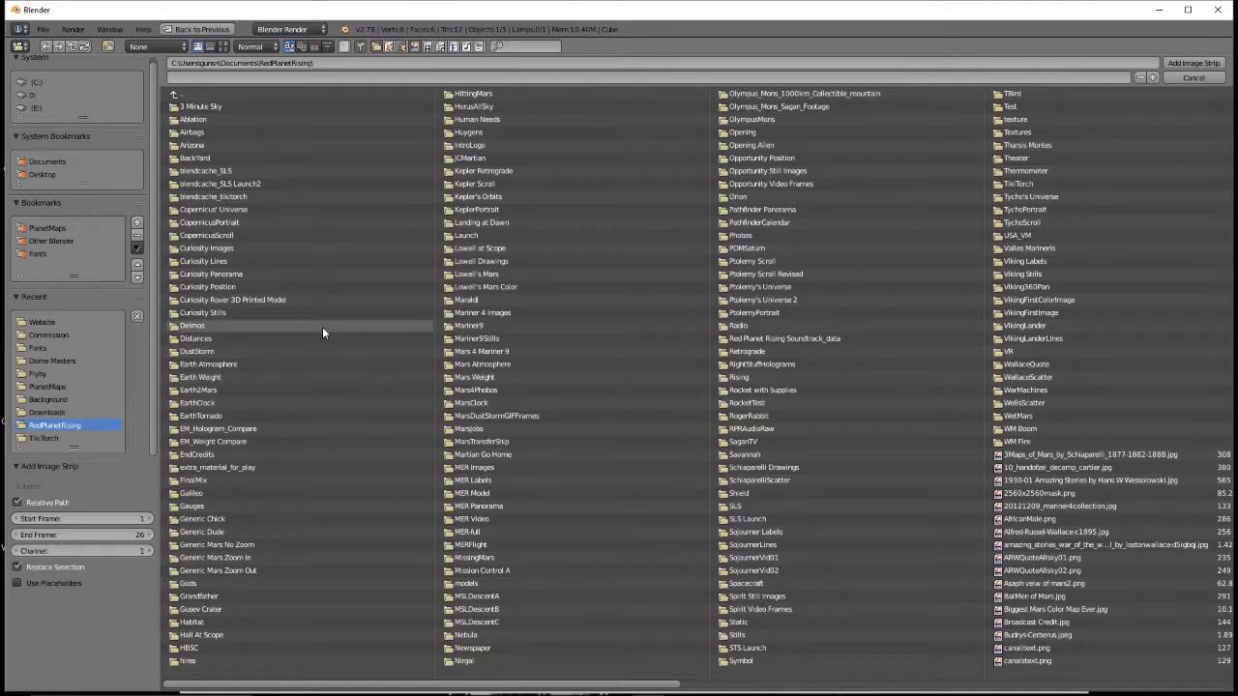
{"action": "left_click", "coordinate": [198, 108]}
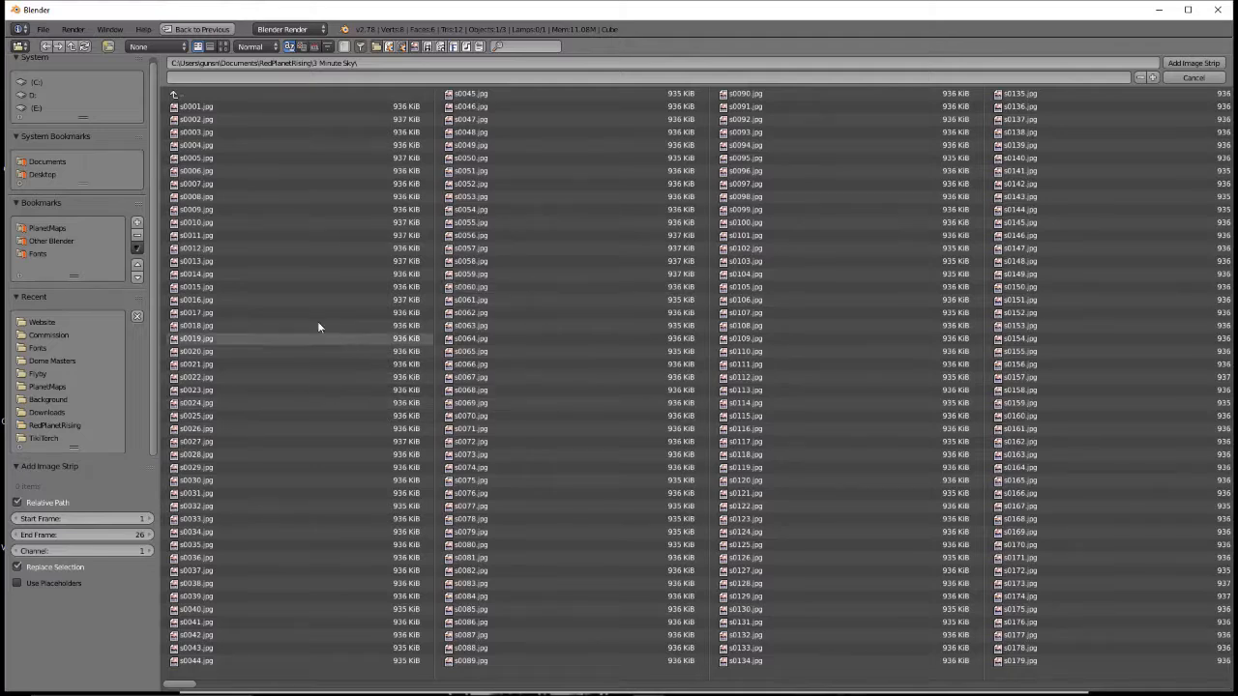
{"action": "key", "text": "a"}
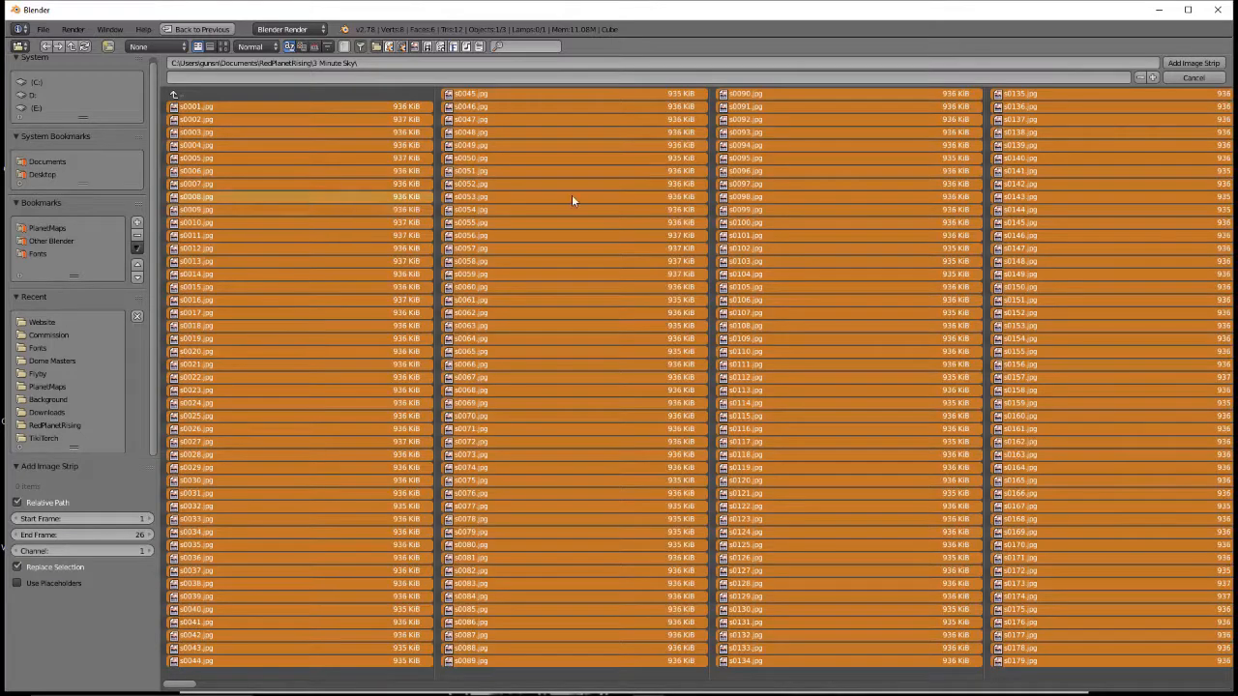
{"action": "left_click", "coordinate": [1192, 64]}
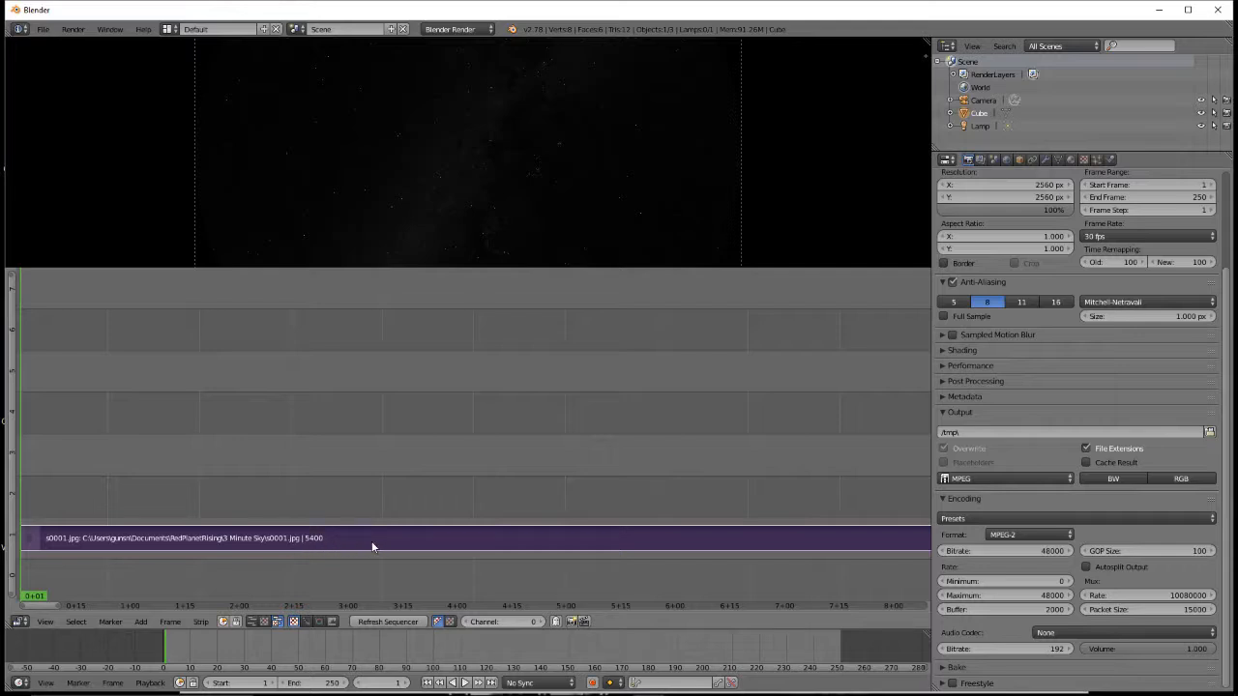
Set the timeline's end frame to 5400
{"action": "left_click", "coordinate": [329, 685]}
{"action": "type", "text": "5"}
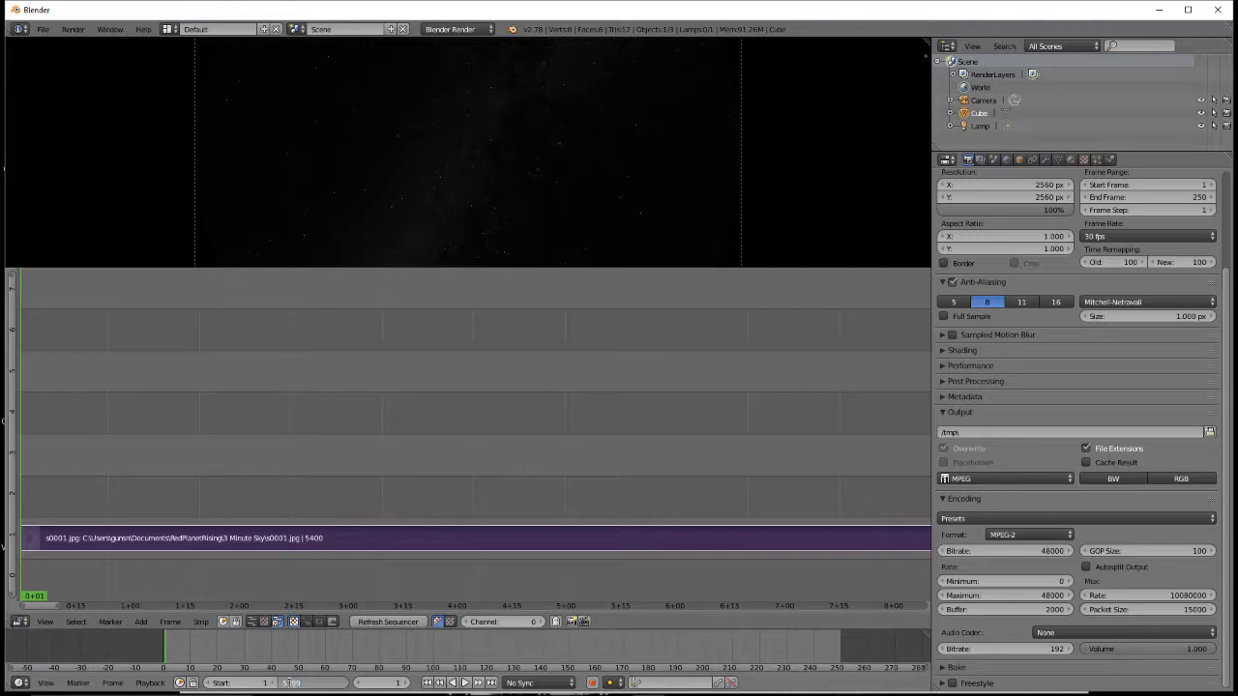
{"action": "type", "text": "54"}
{"action": "key", "text": "Return"}
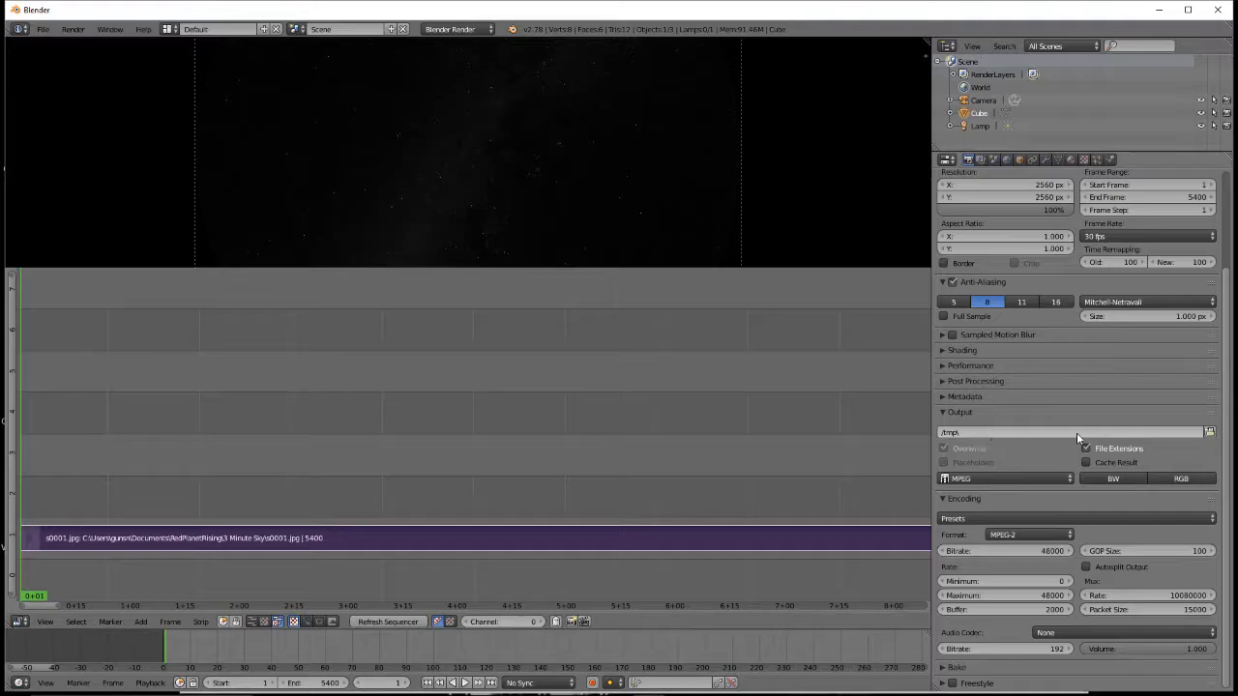
Set the render output to a file named testvideo.mpg on the Desktop
{"action": "left_click", "coordinate": [1209, 433]}
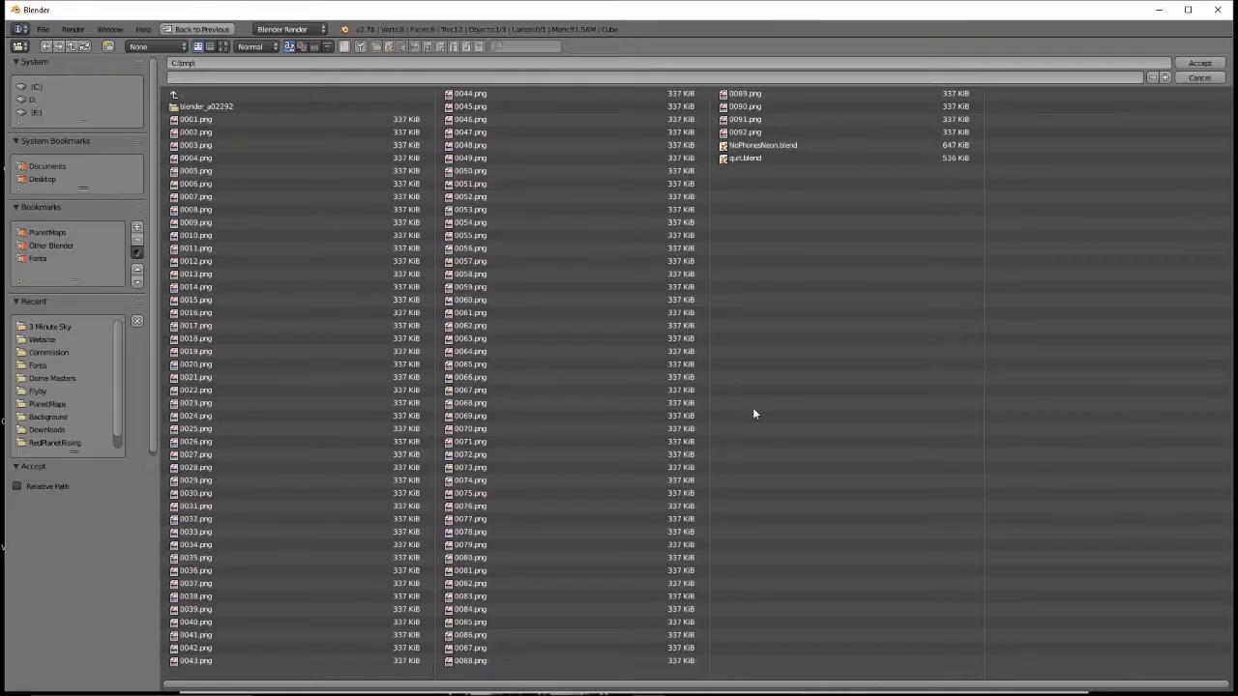
{"action": "left_click", "coordinate": [41, 181]}
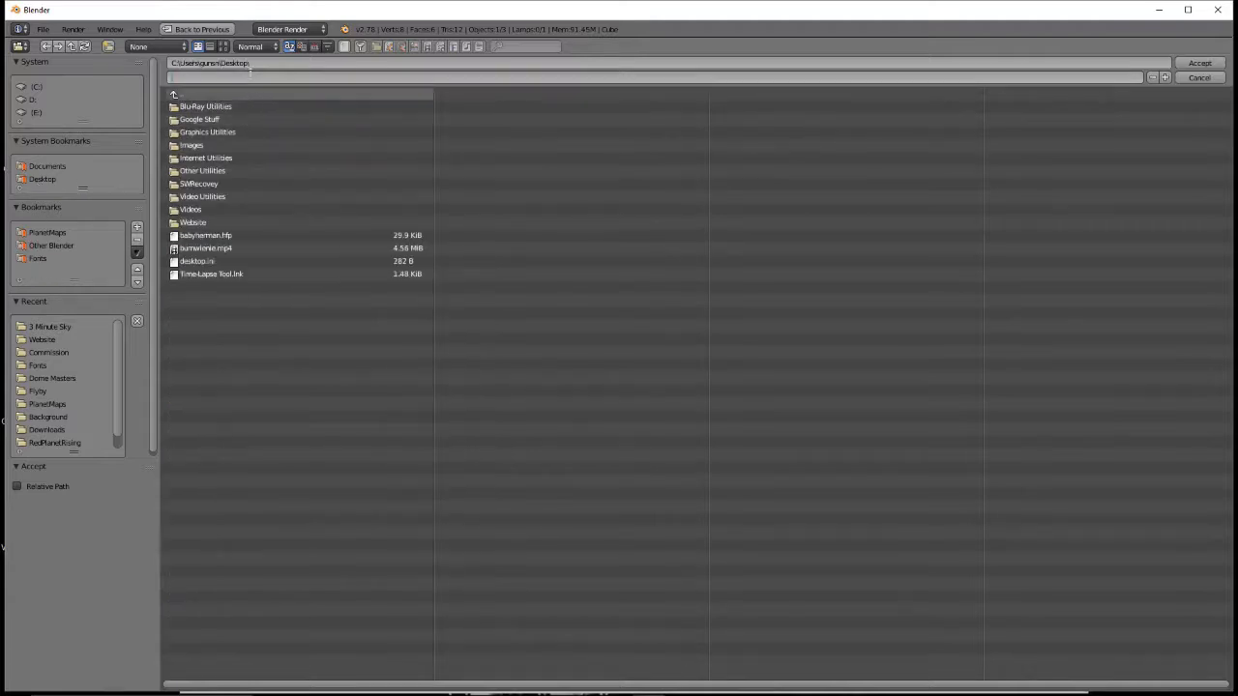
{"action": "type", "text": "video.mpg"}
{"action": "key", "text": "Return"}
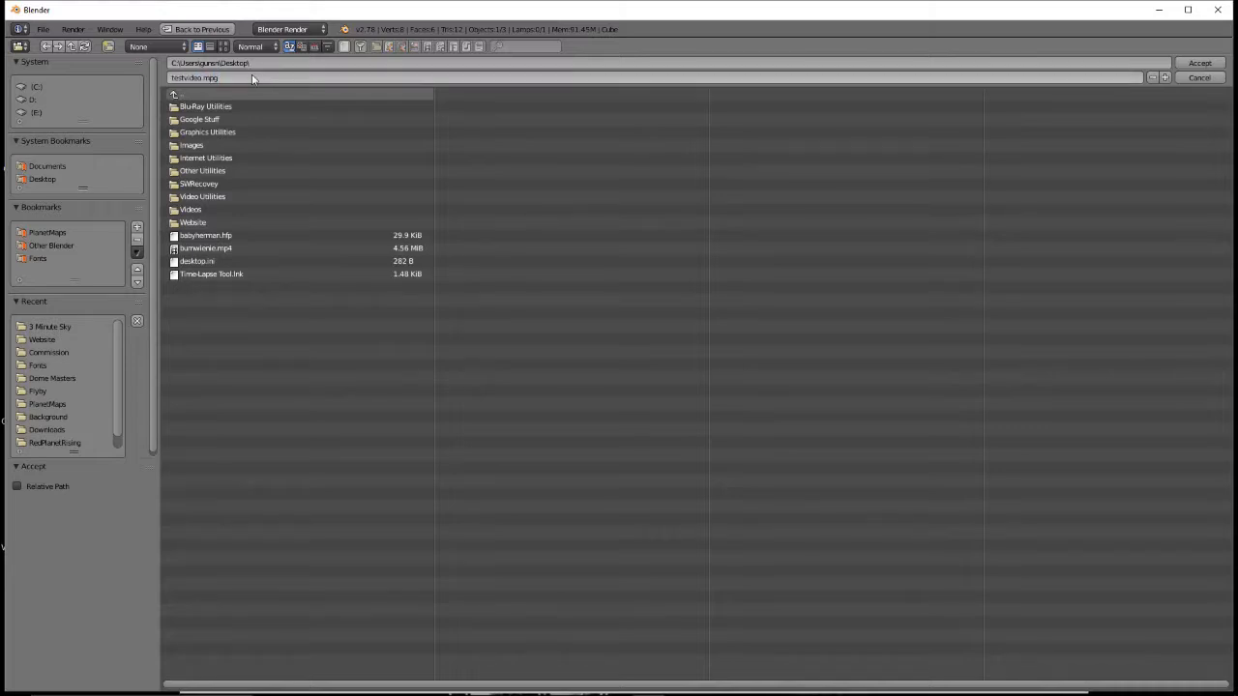
{"action": "left_click", "coordinate": [1184, 62]}
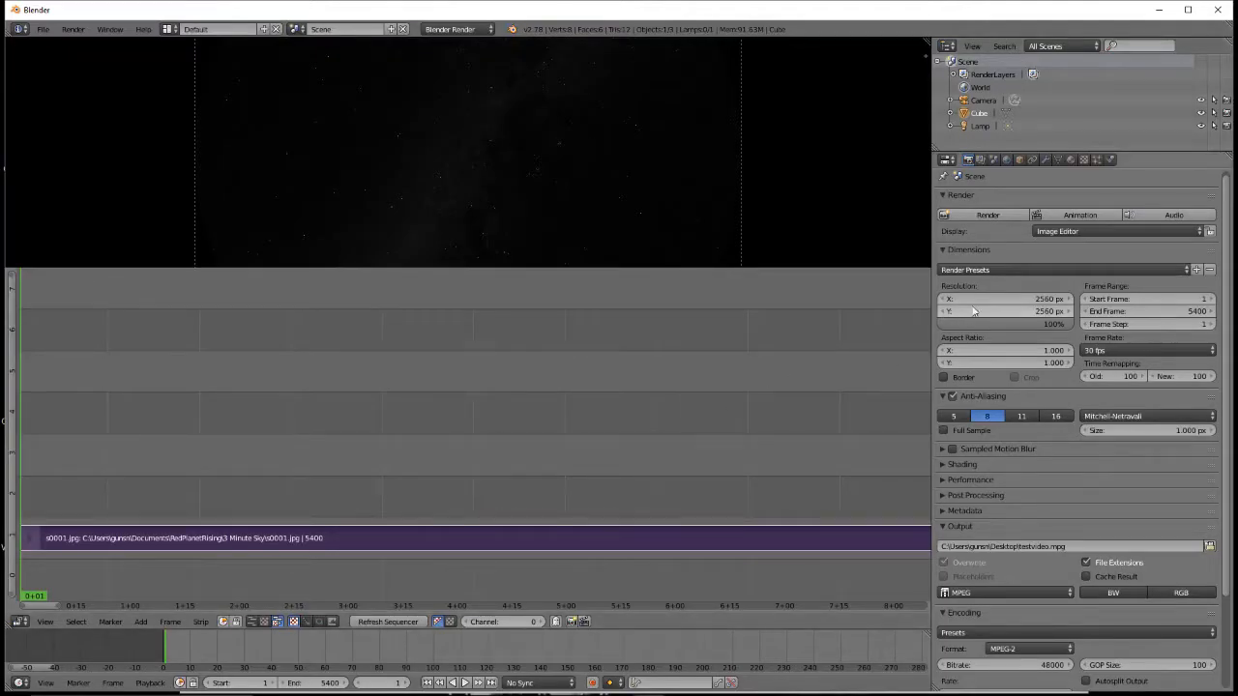
Start rendering the full animation to the output video file
{"action": "left_click", "coordinate": [1071, 220]}
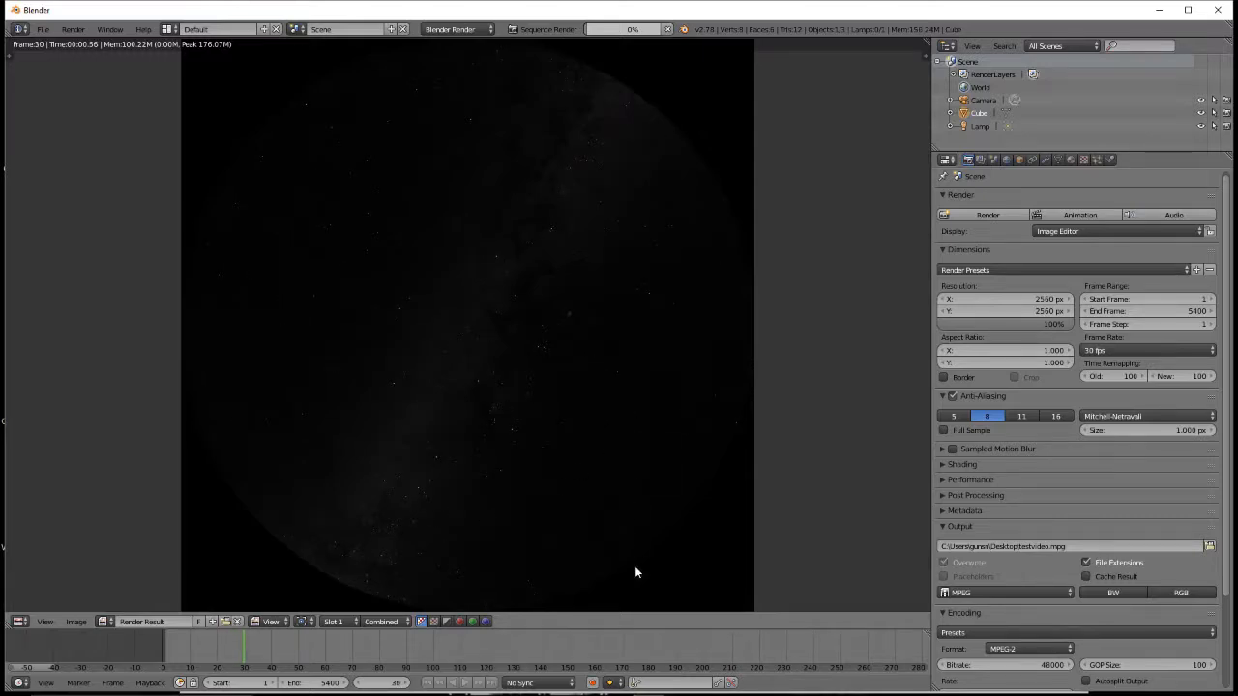
{"action": "mouse_move", "coordinate": [609, 691]}
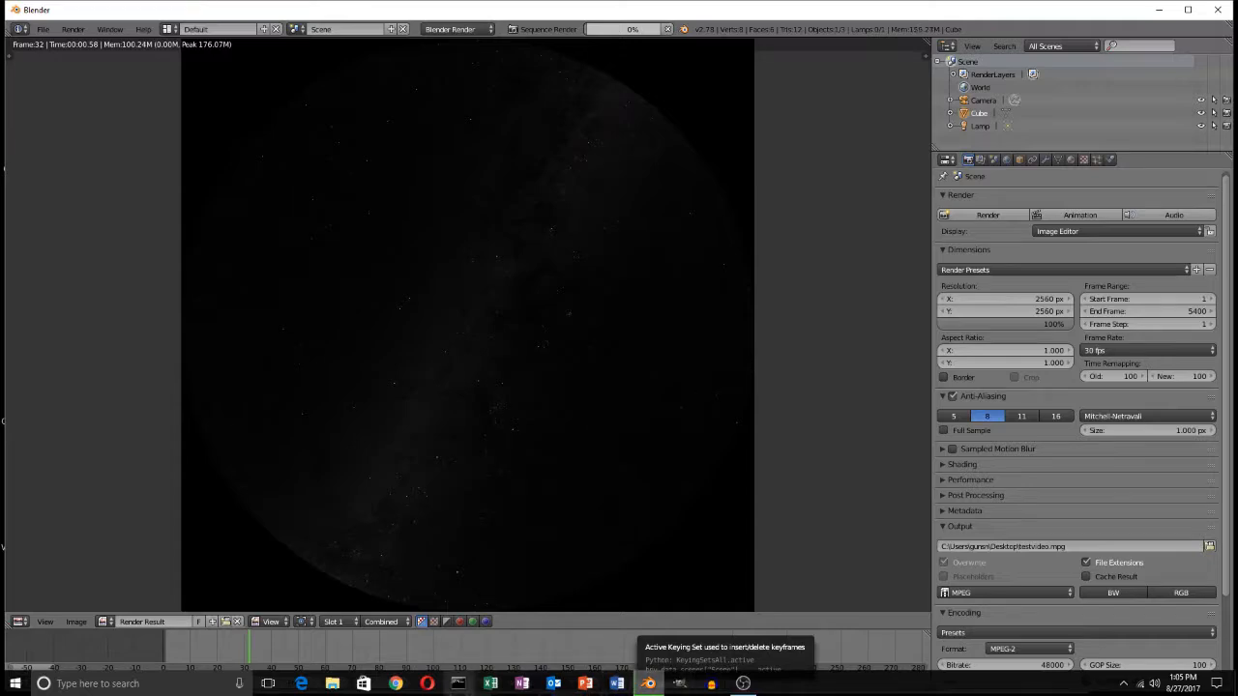